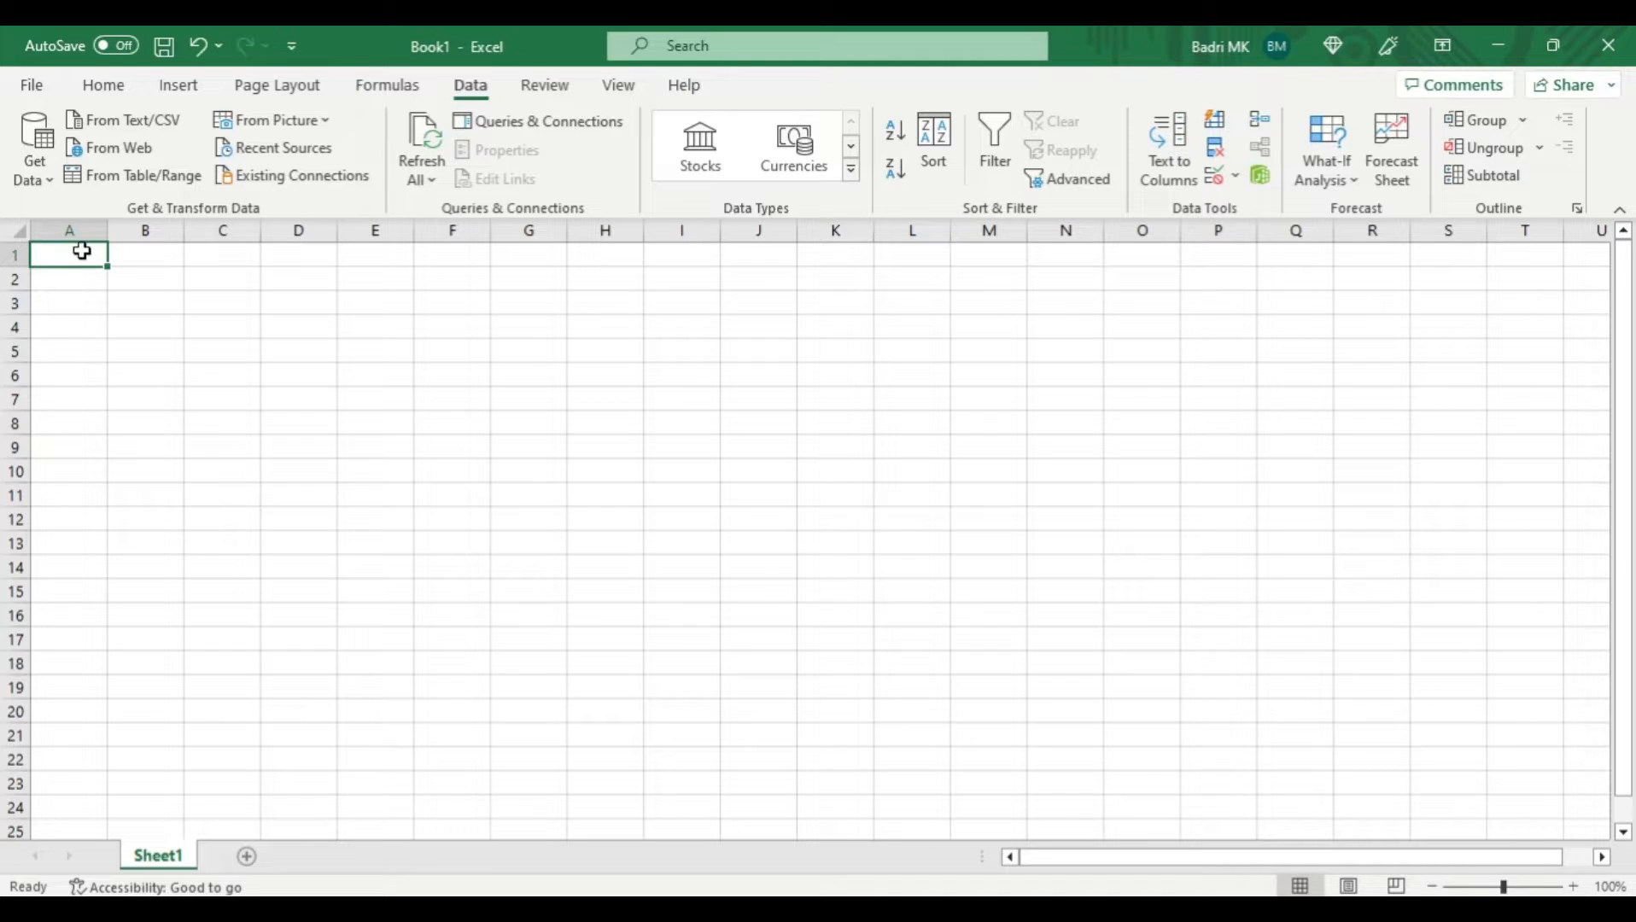
double_click(84, 252)
key("ctrl+v")
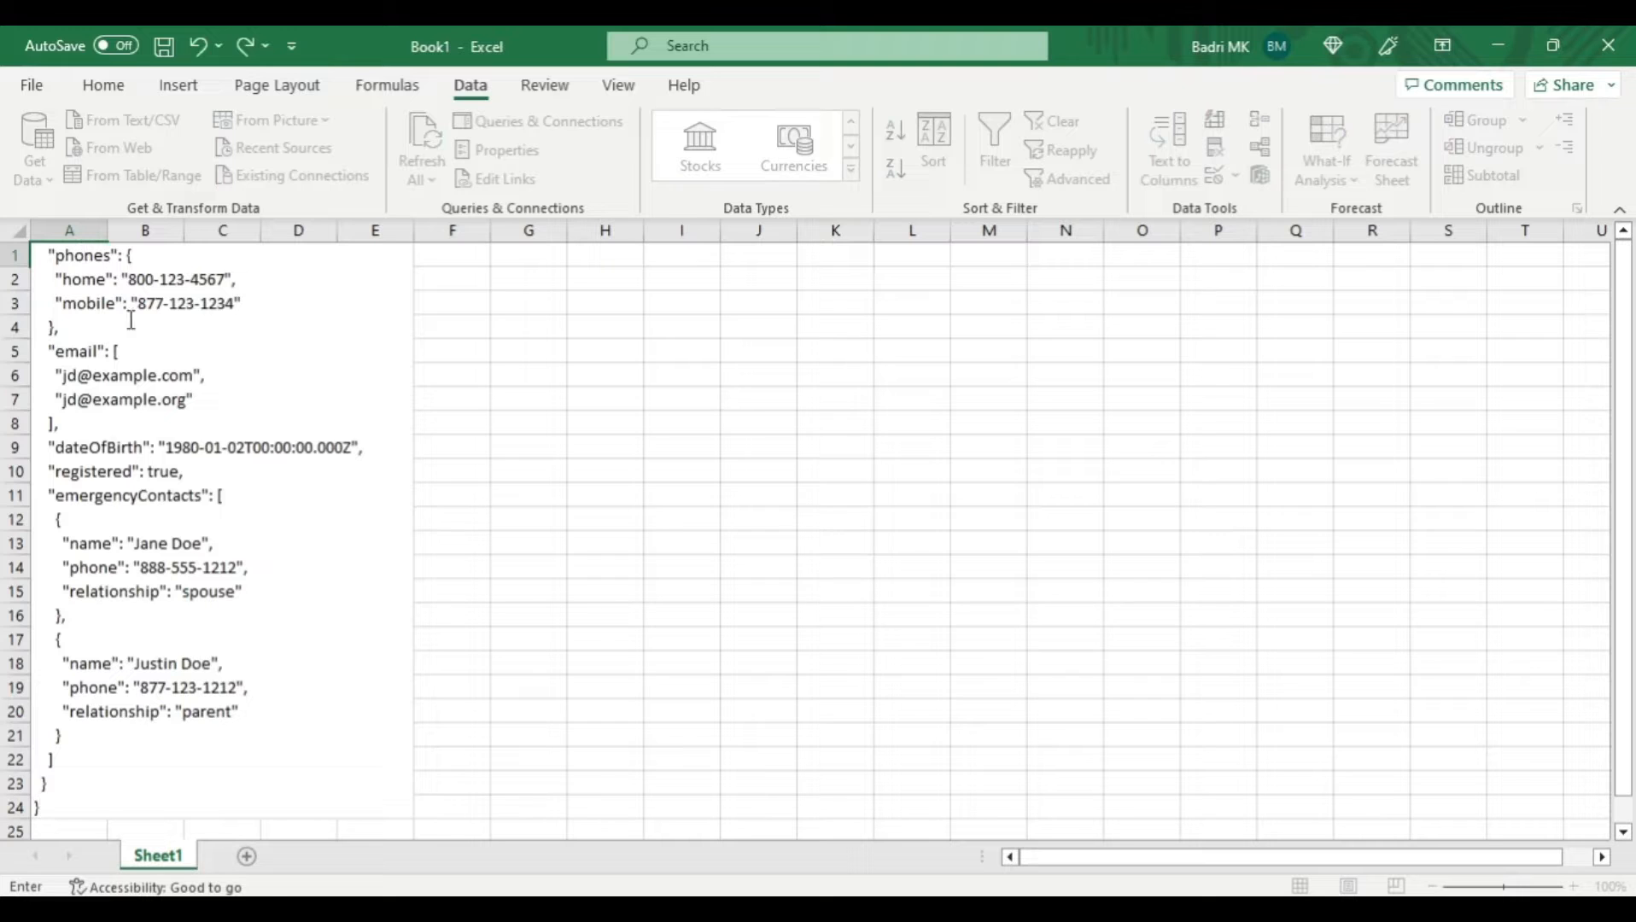
left_click_drag(1621, 729, 1624, 642)
key("Escape")
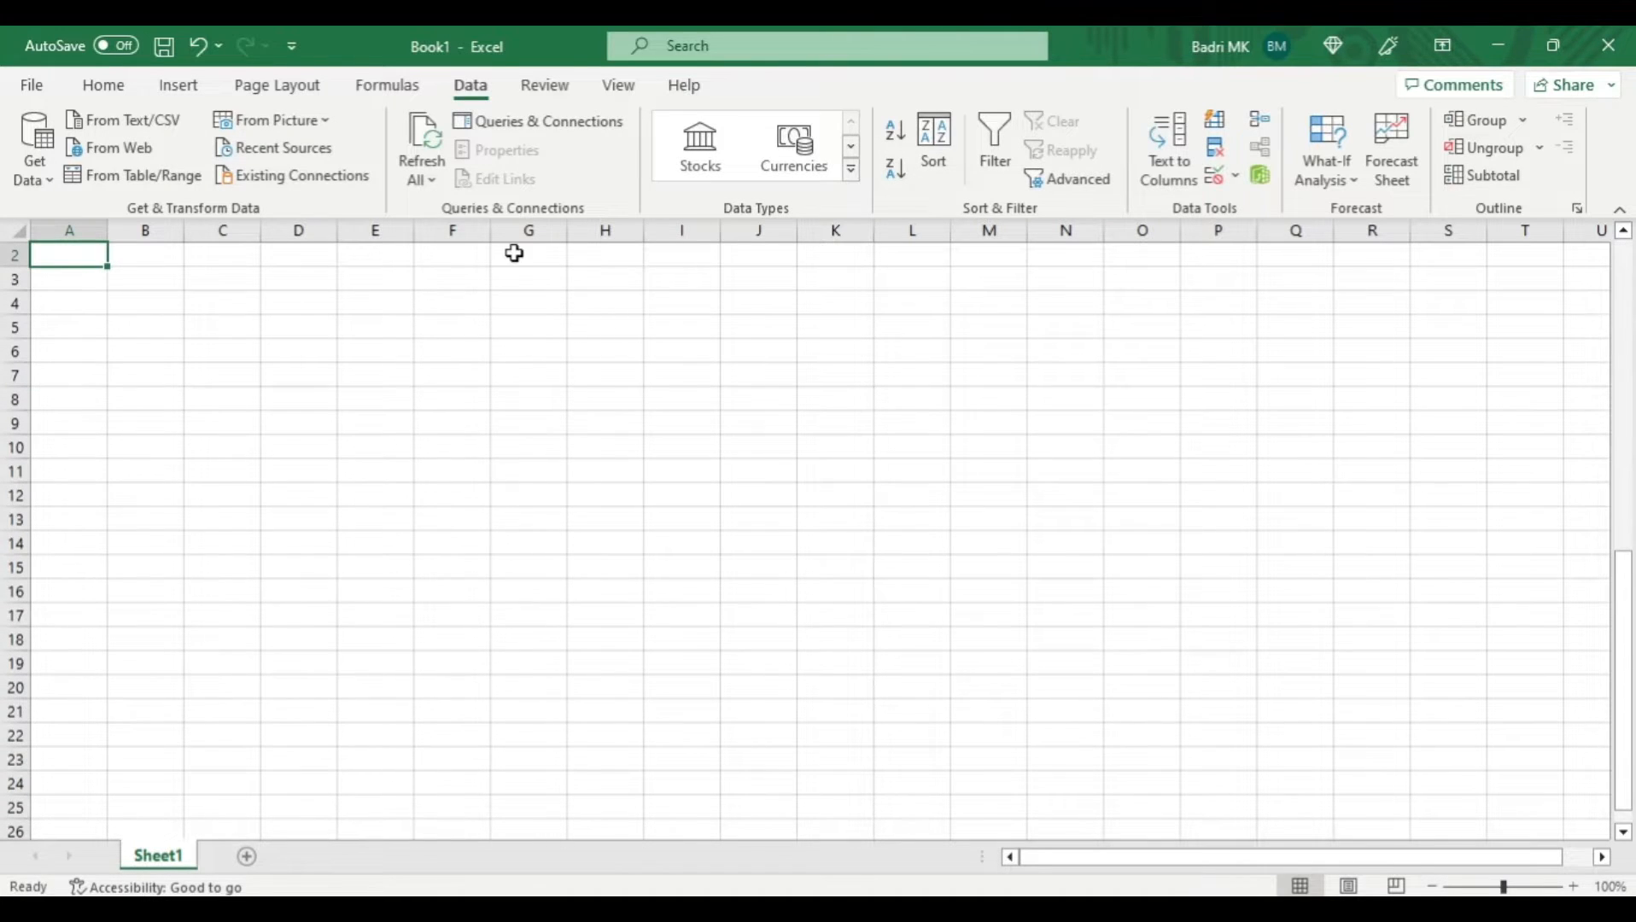
- Paste the copied JSON text into cell A1 and turn off text wrapping for that cell
key("ctrl+v")
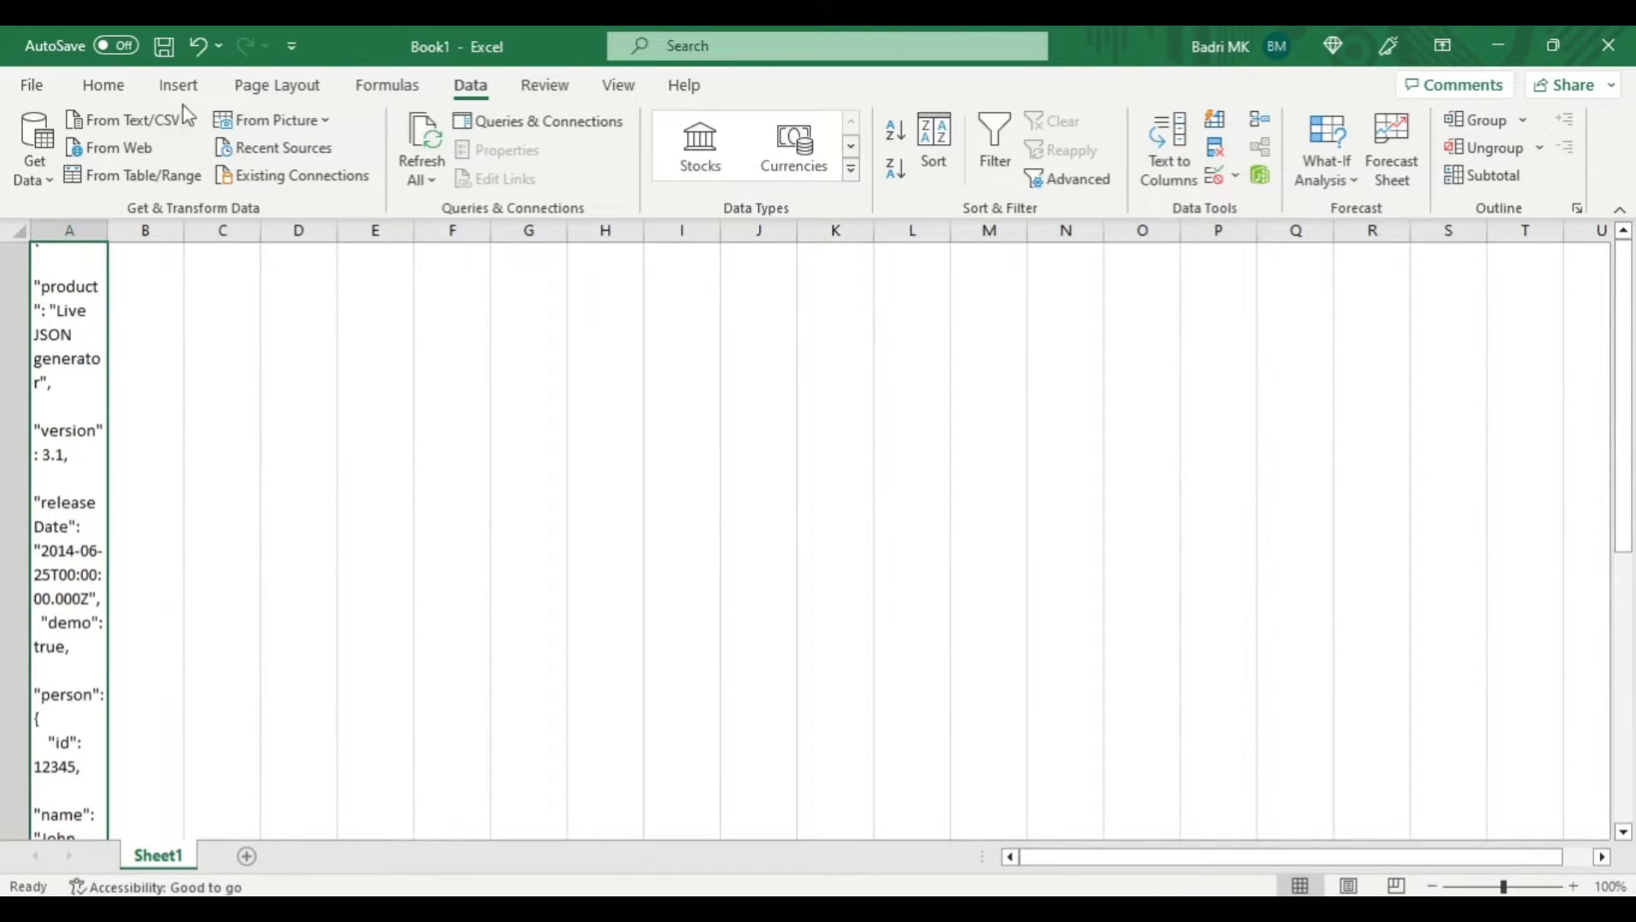
left_click(99, 87)
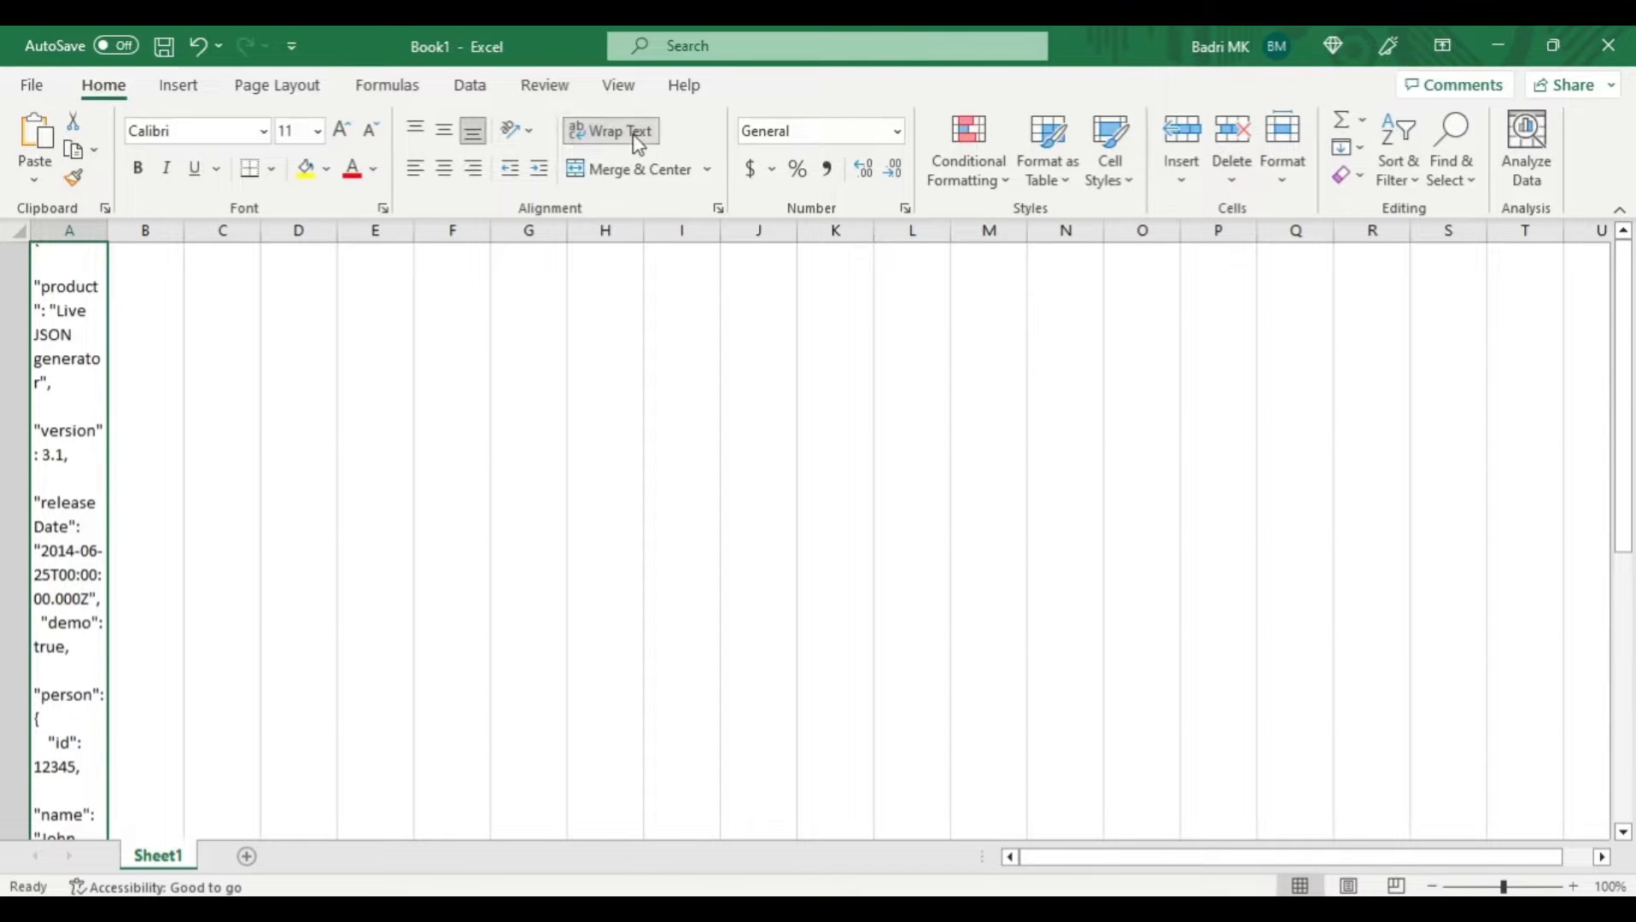
left_click(636, 137)
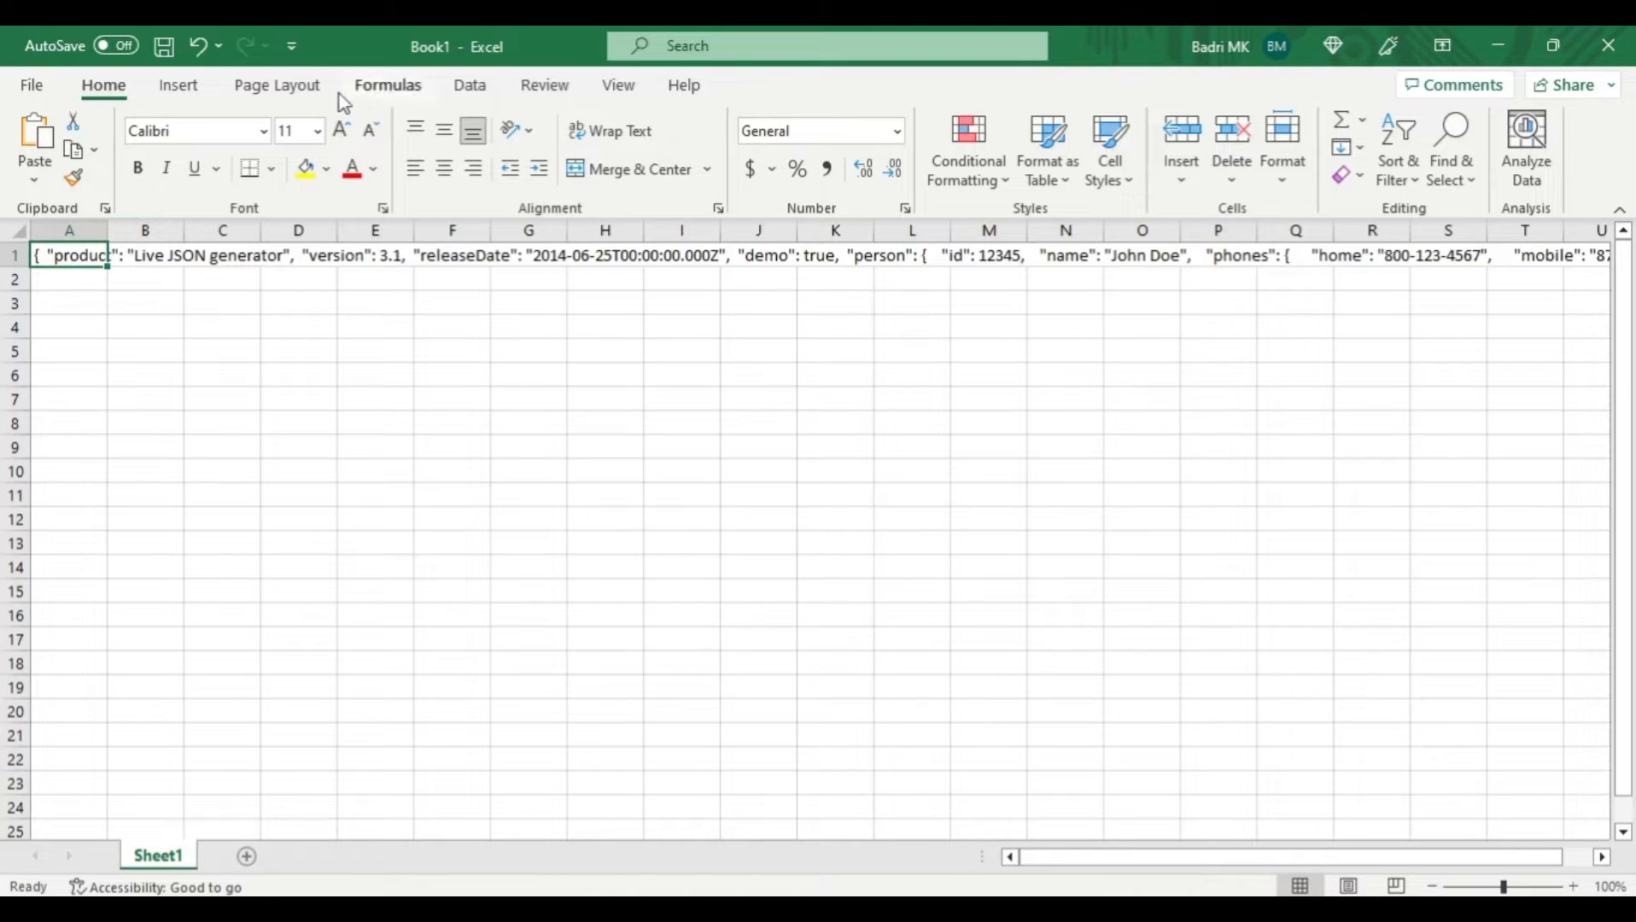
left_click(470, 88)
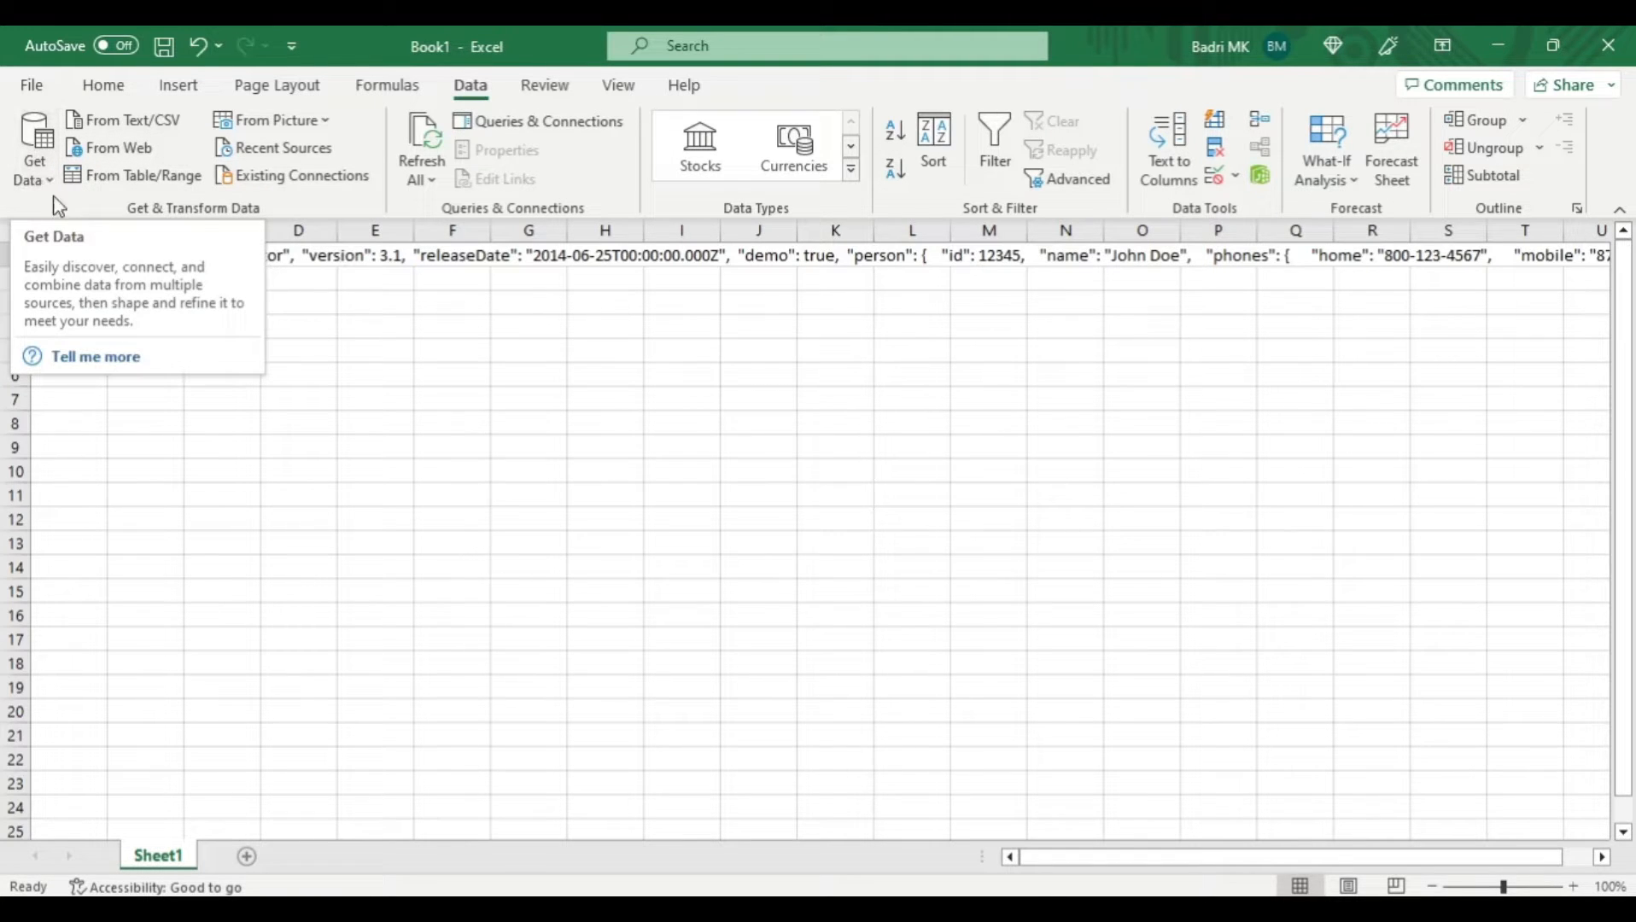
left_click(41, 174)
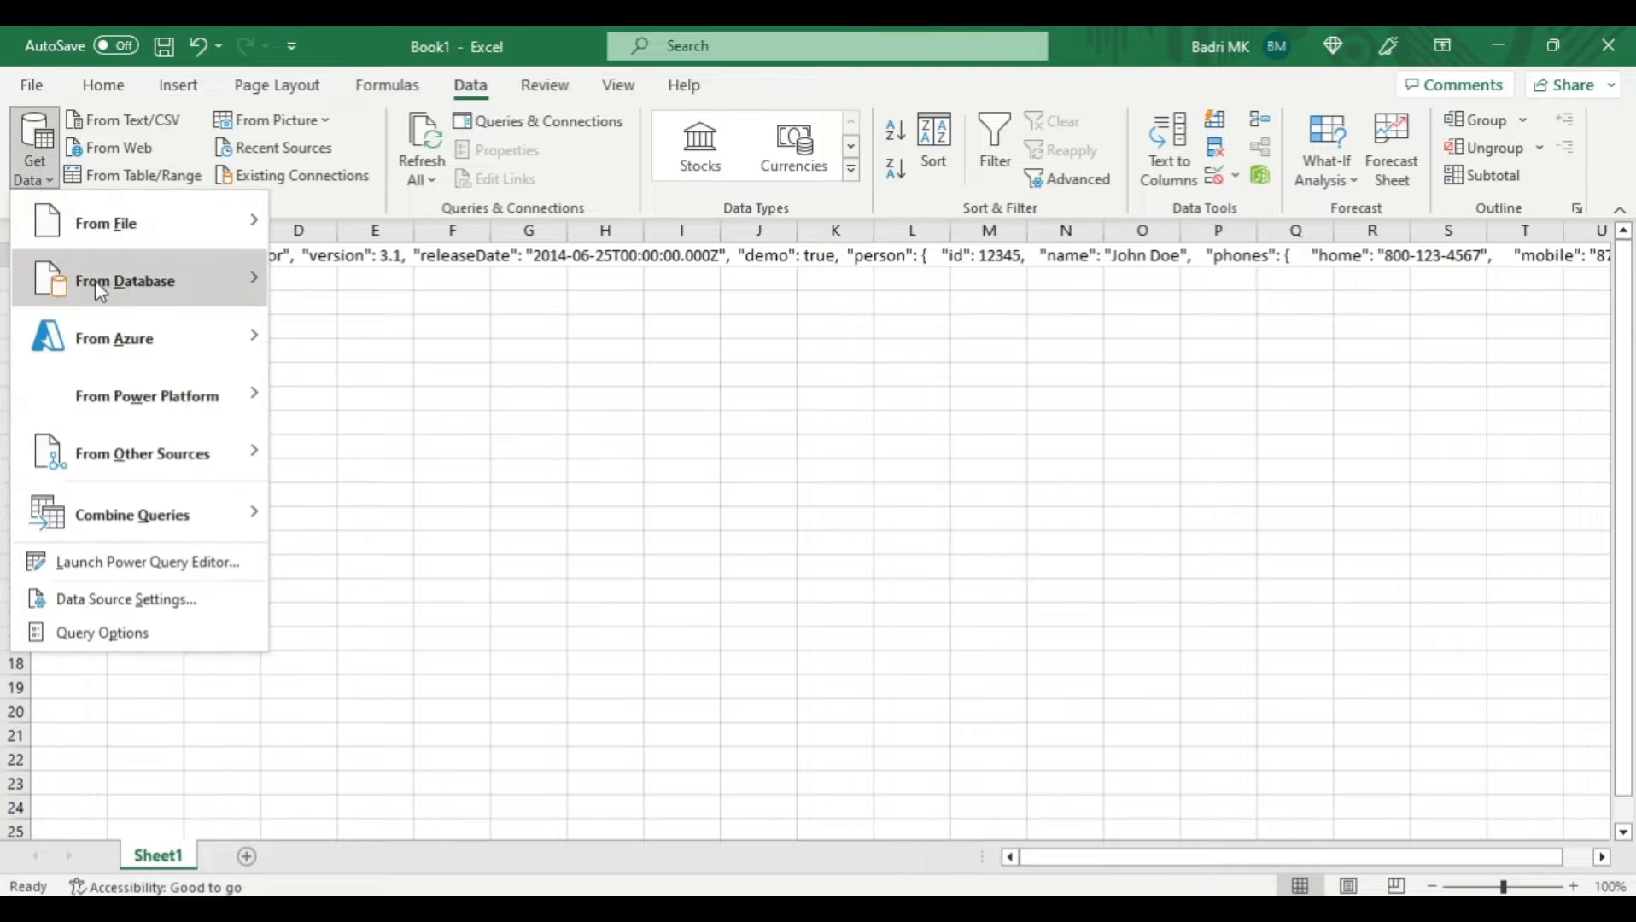
mouse_move(150, 228)
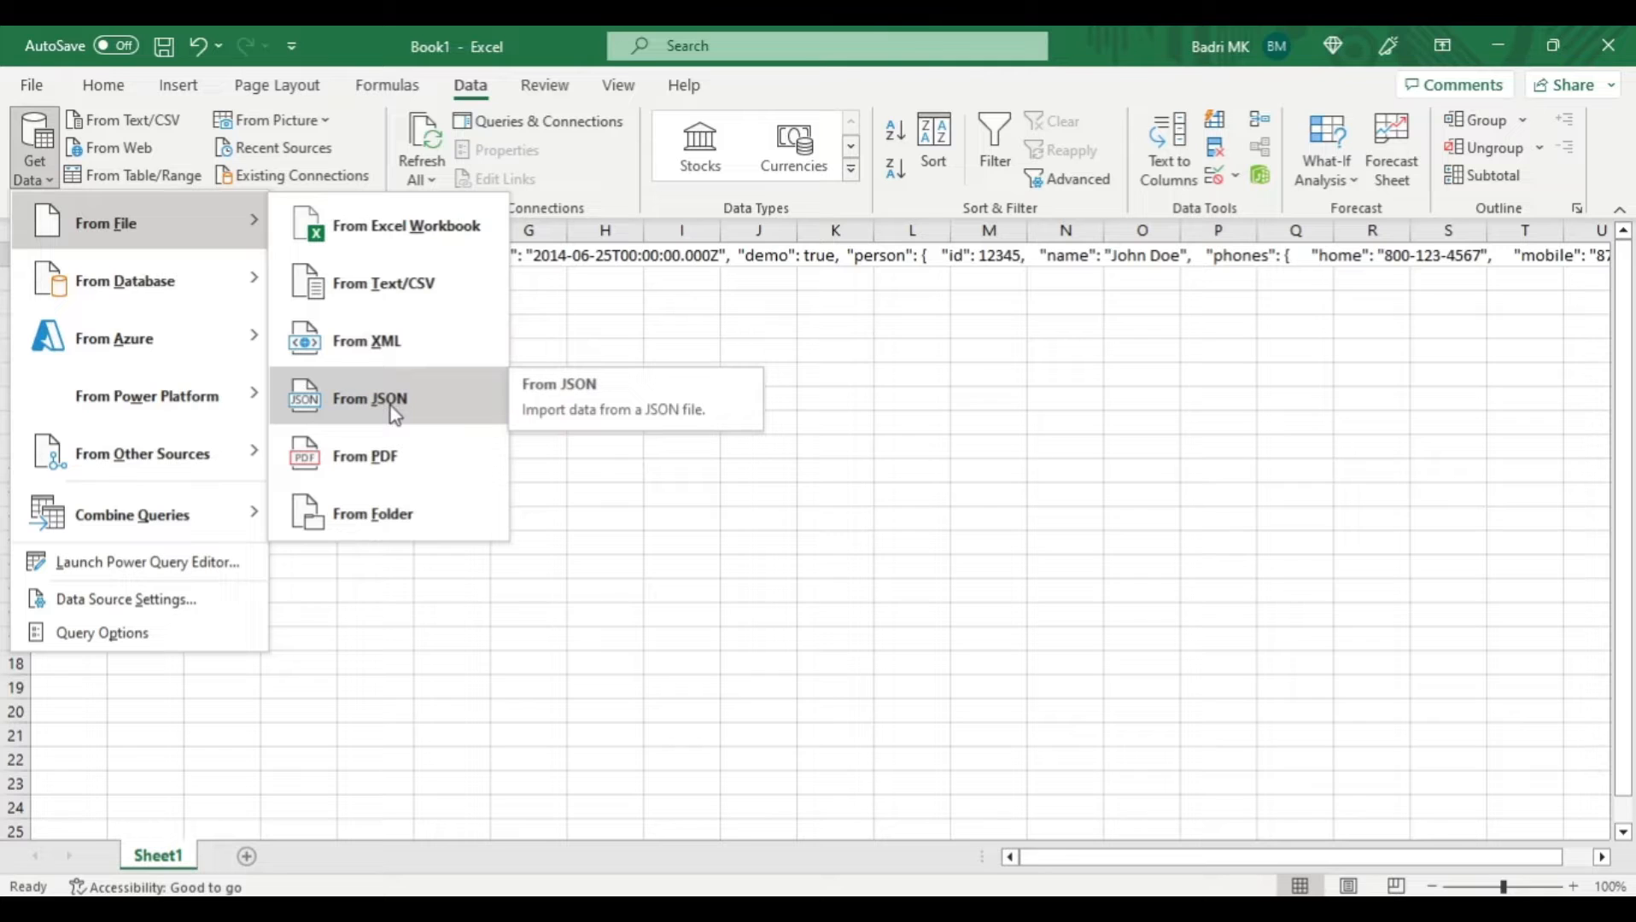
left_click(598, 270)
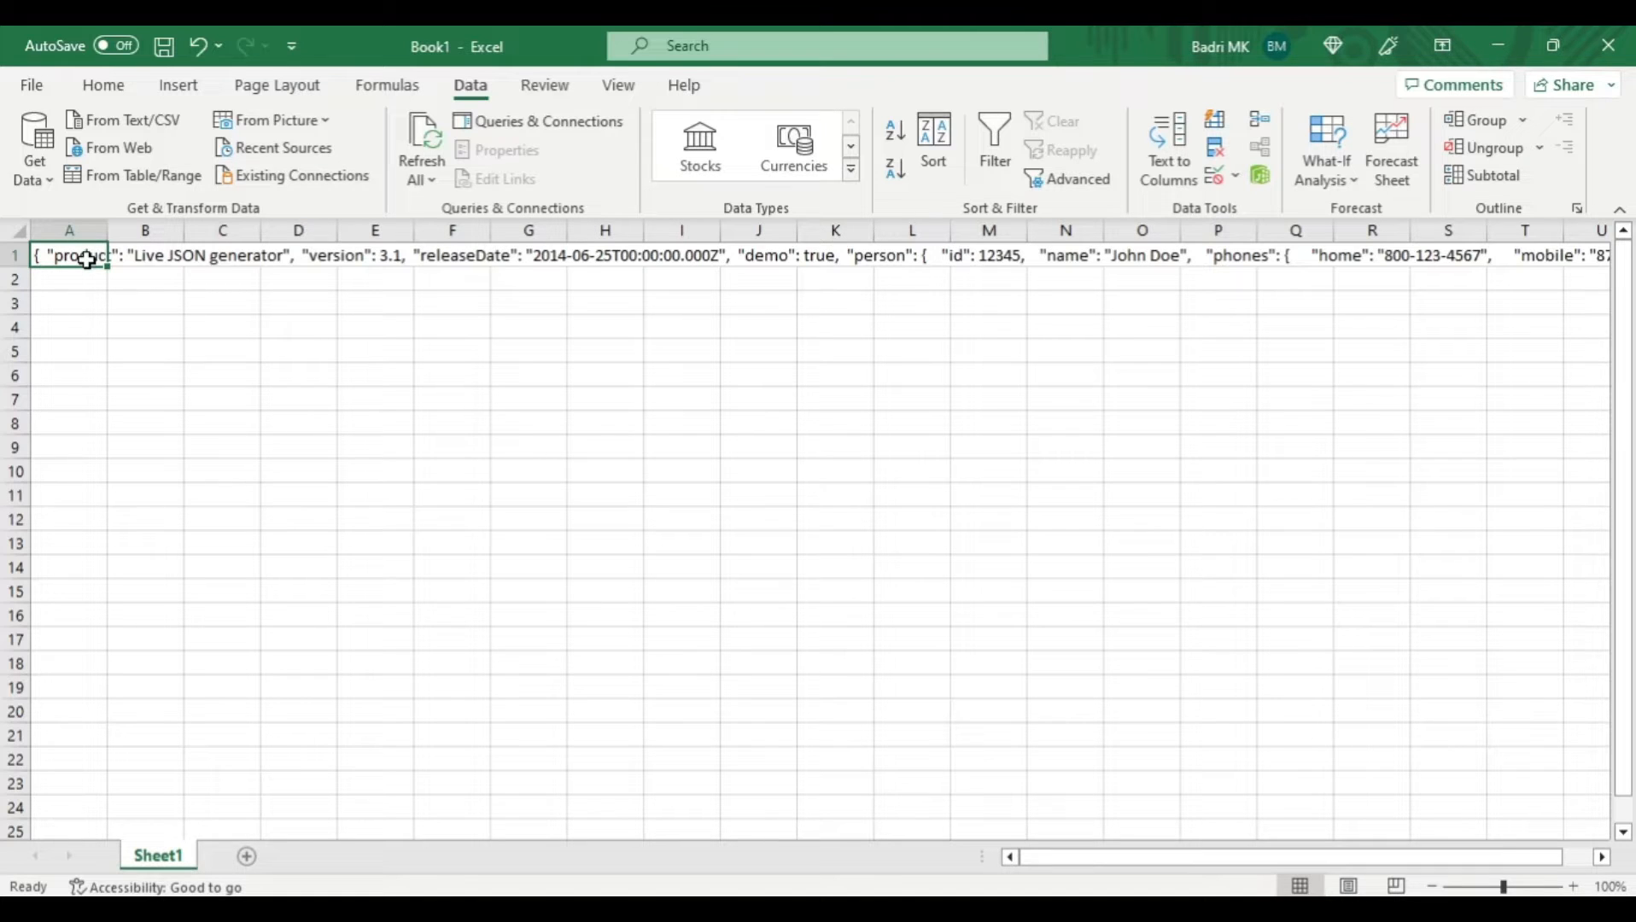
- Create a table without headers from cell A1 and load it into the Power Query Editor
left_click(134, 177)
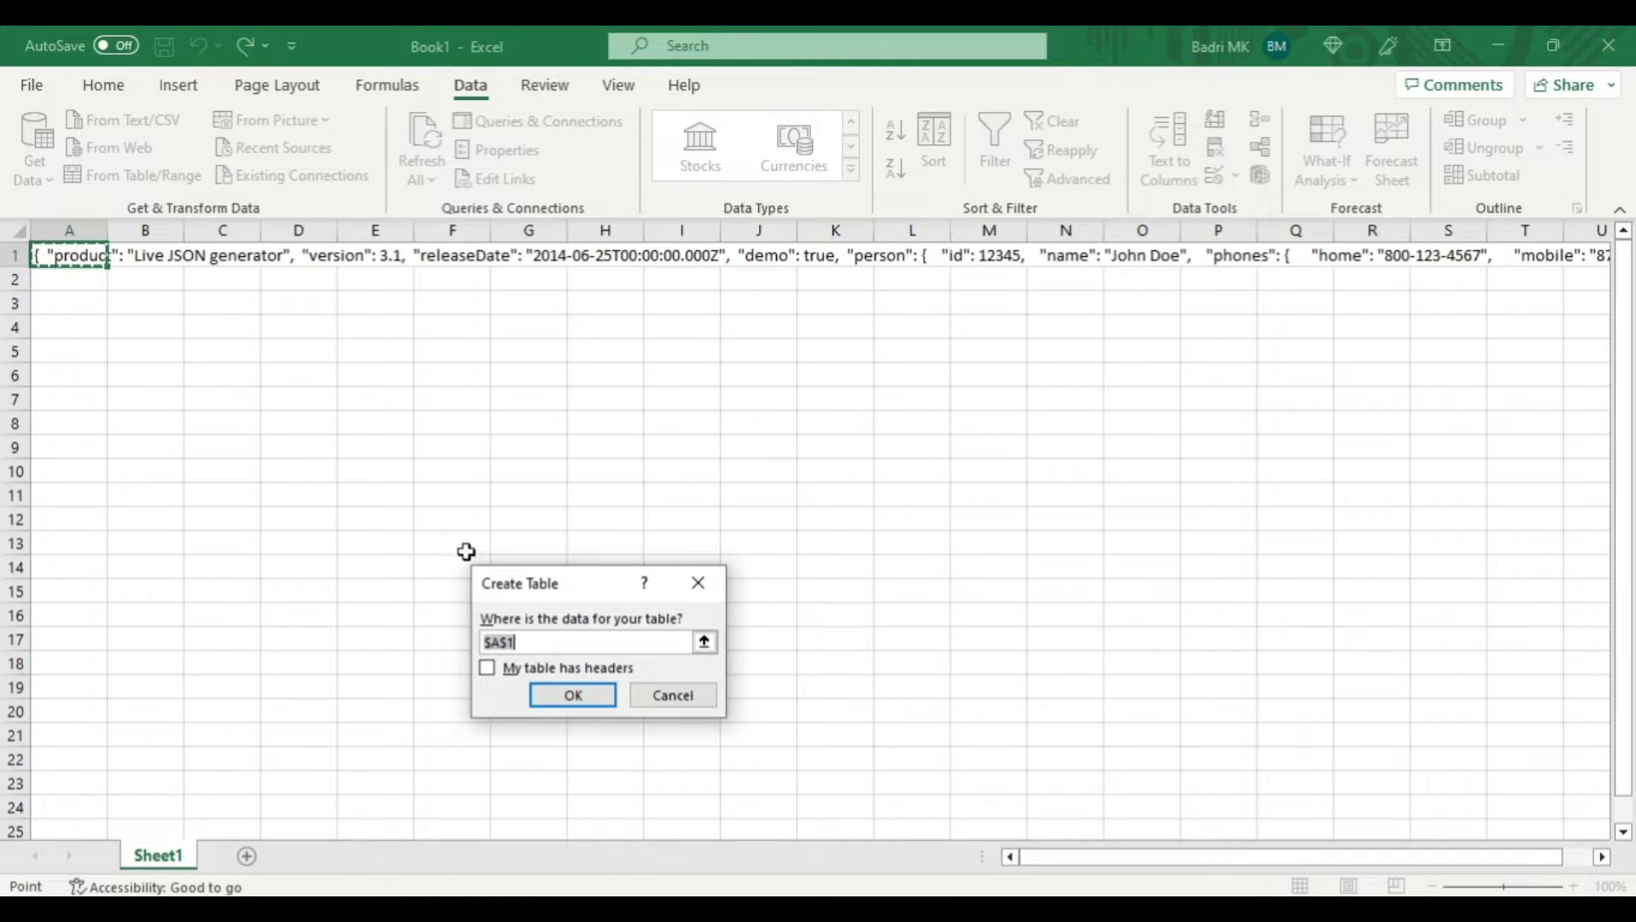
left_click(599, 700)
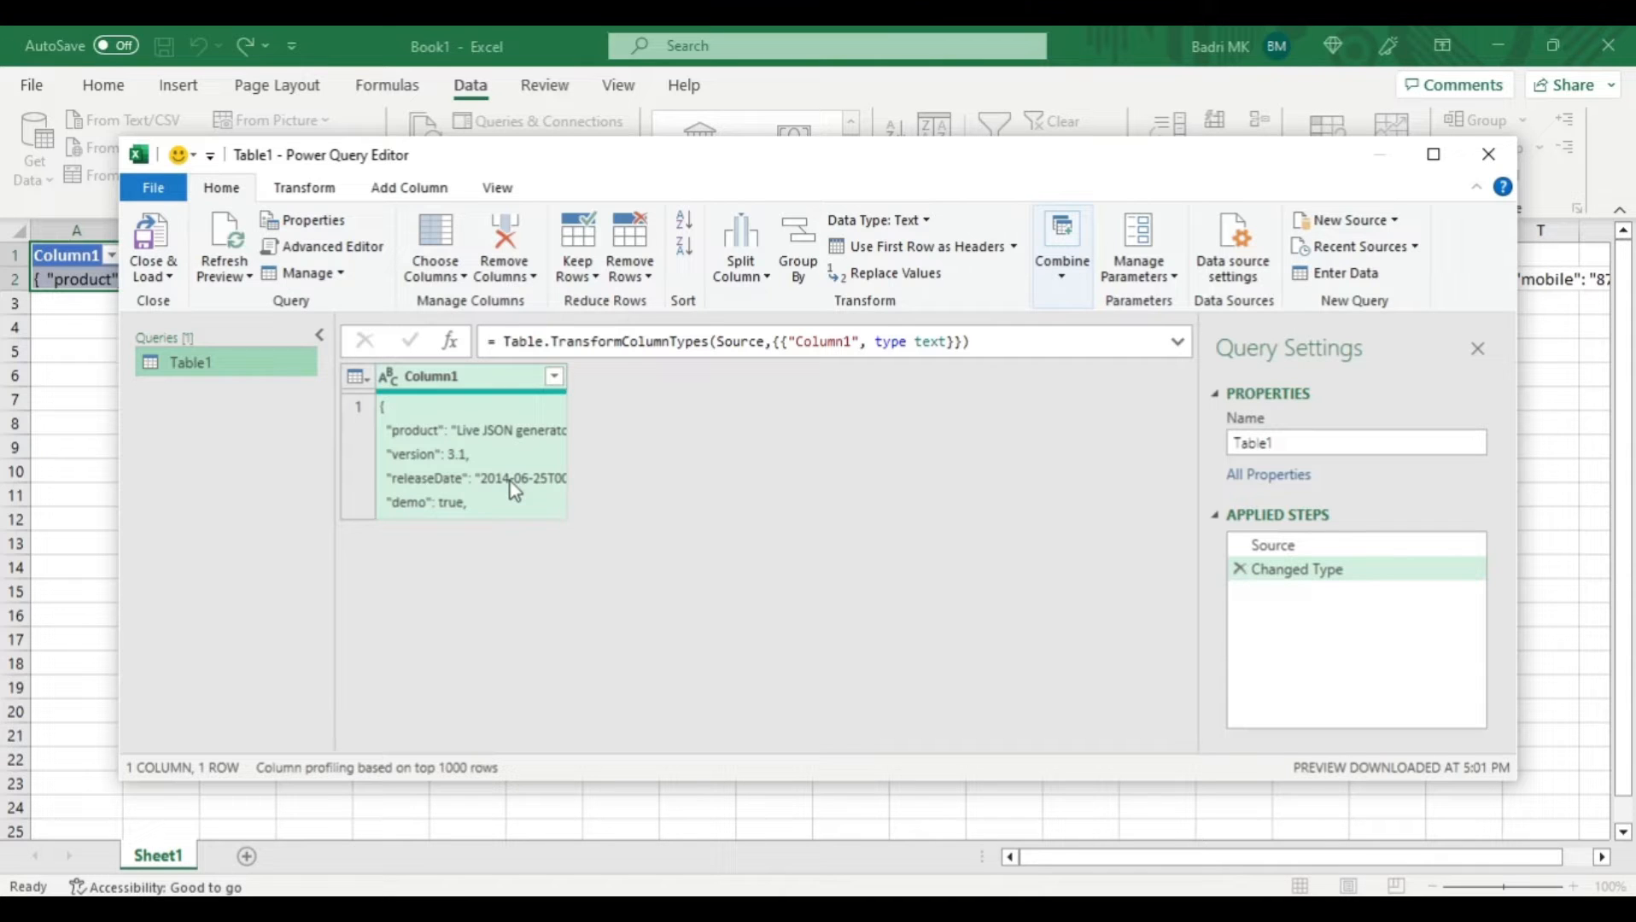
- Parse the text in Column1 as JSON
left_click(432, 380)
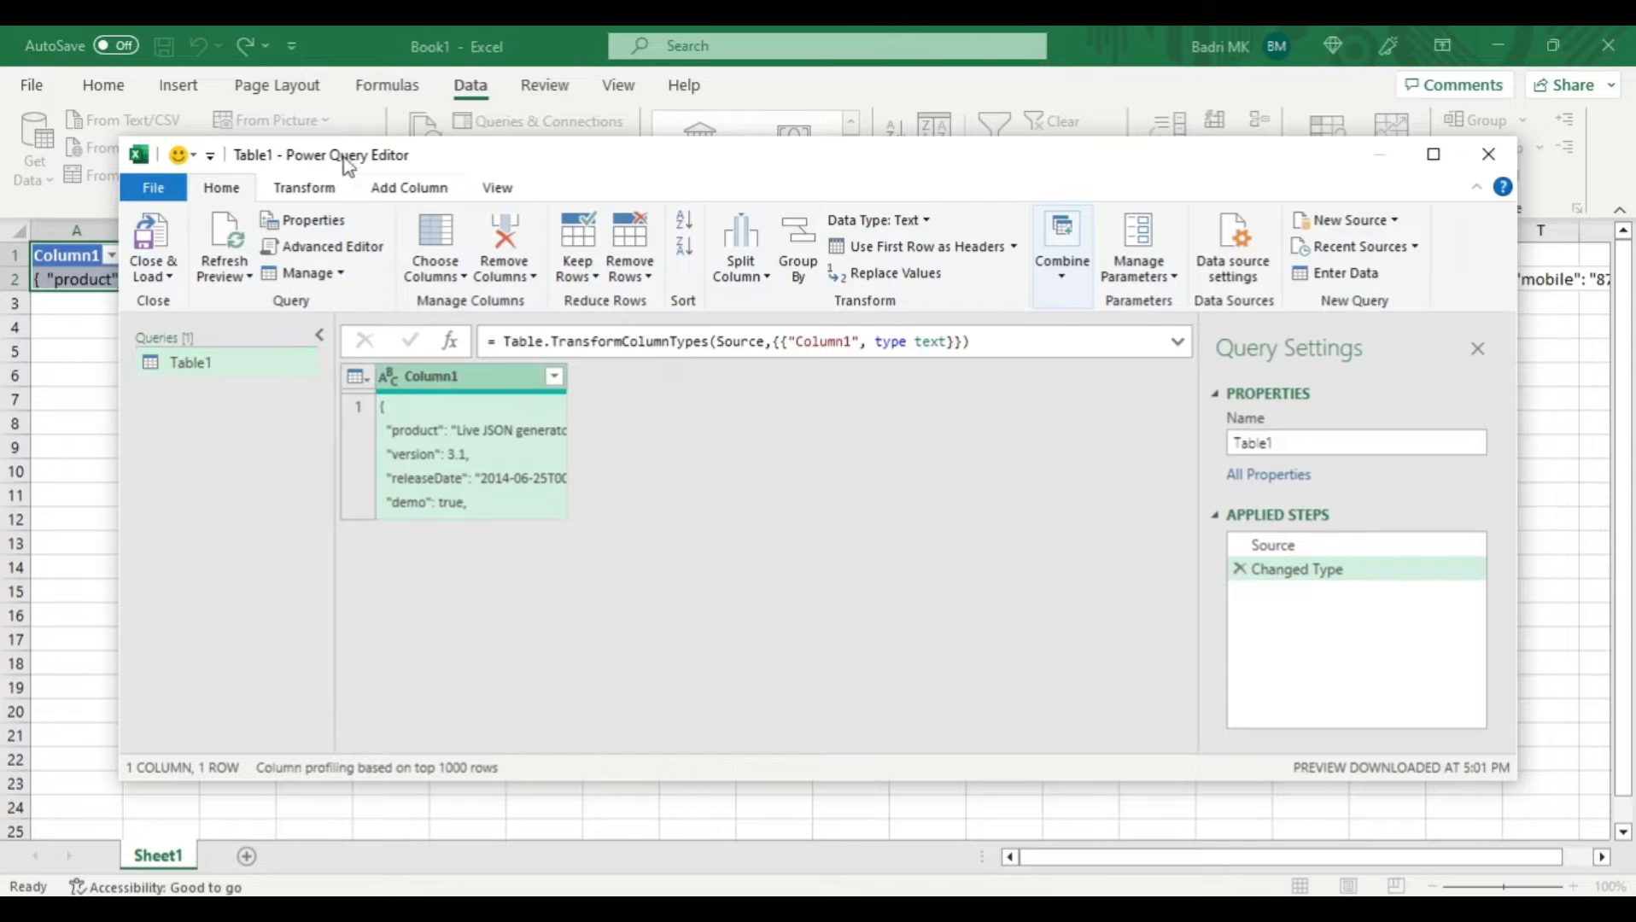
left_click(316, 194)
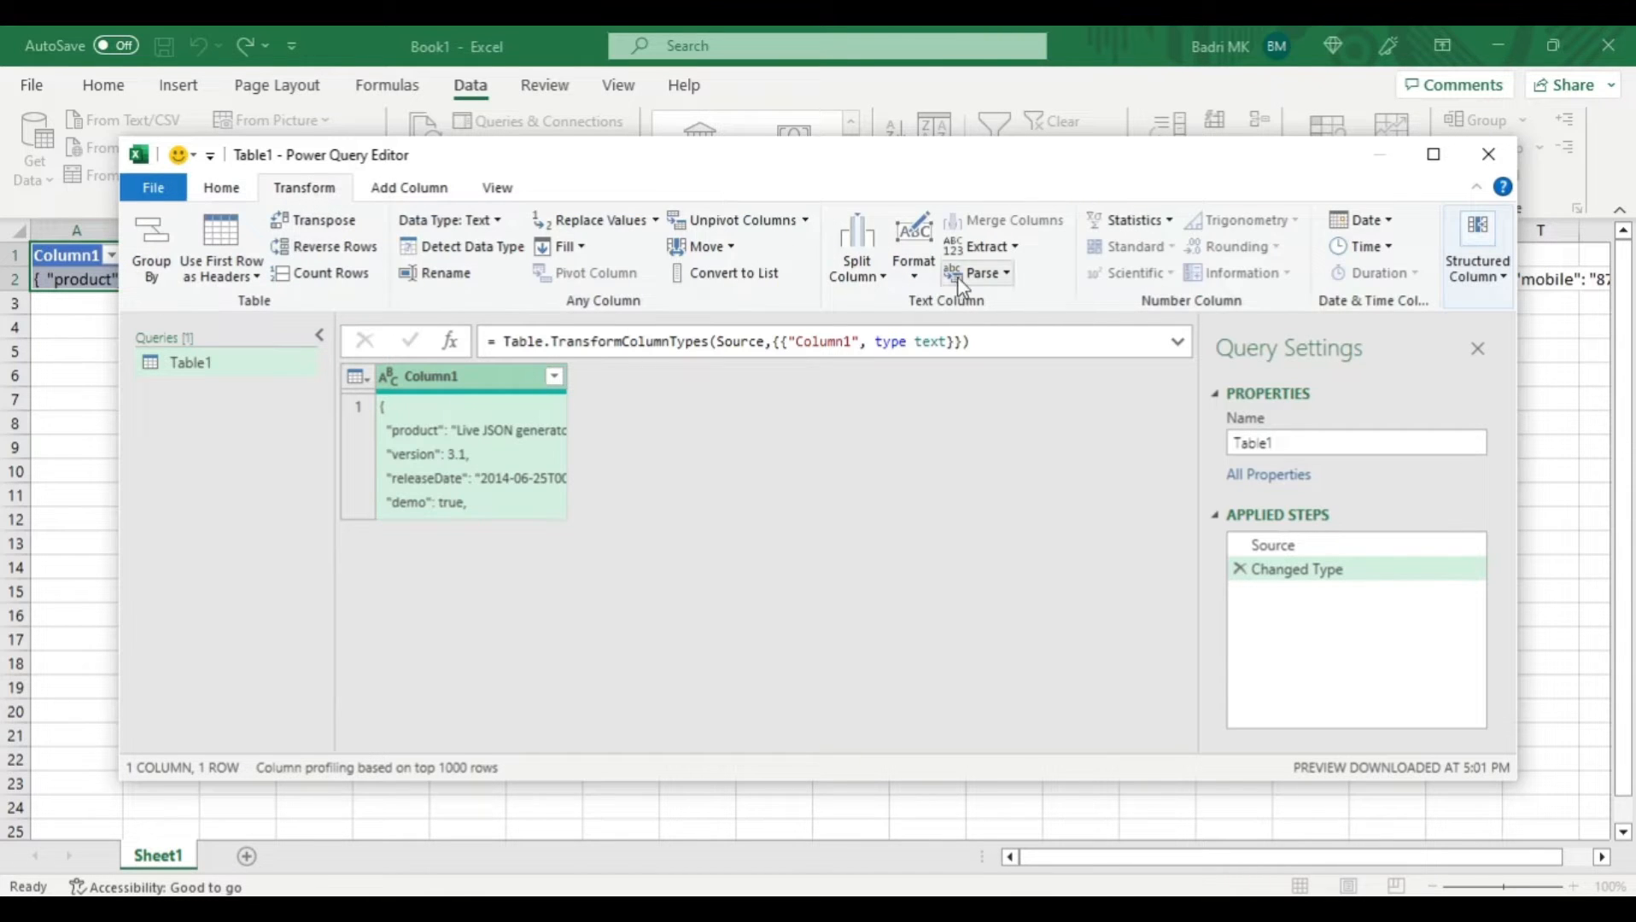
left_click(995, 280)
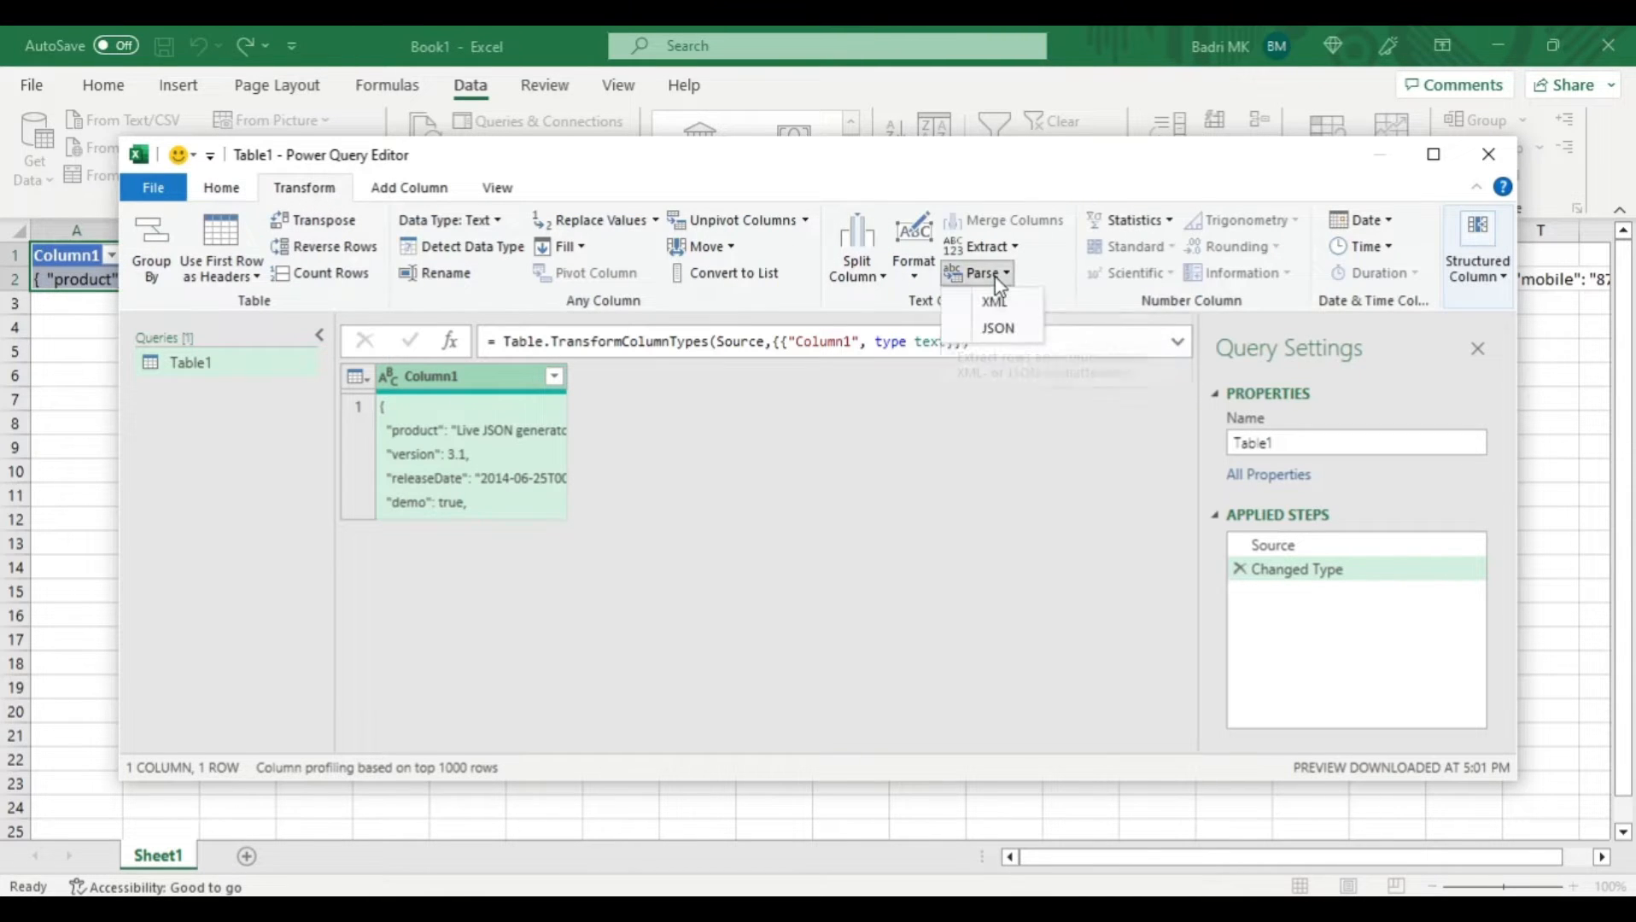
left_click(1006, 328)
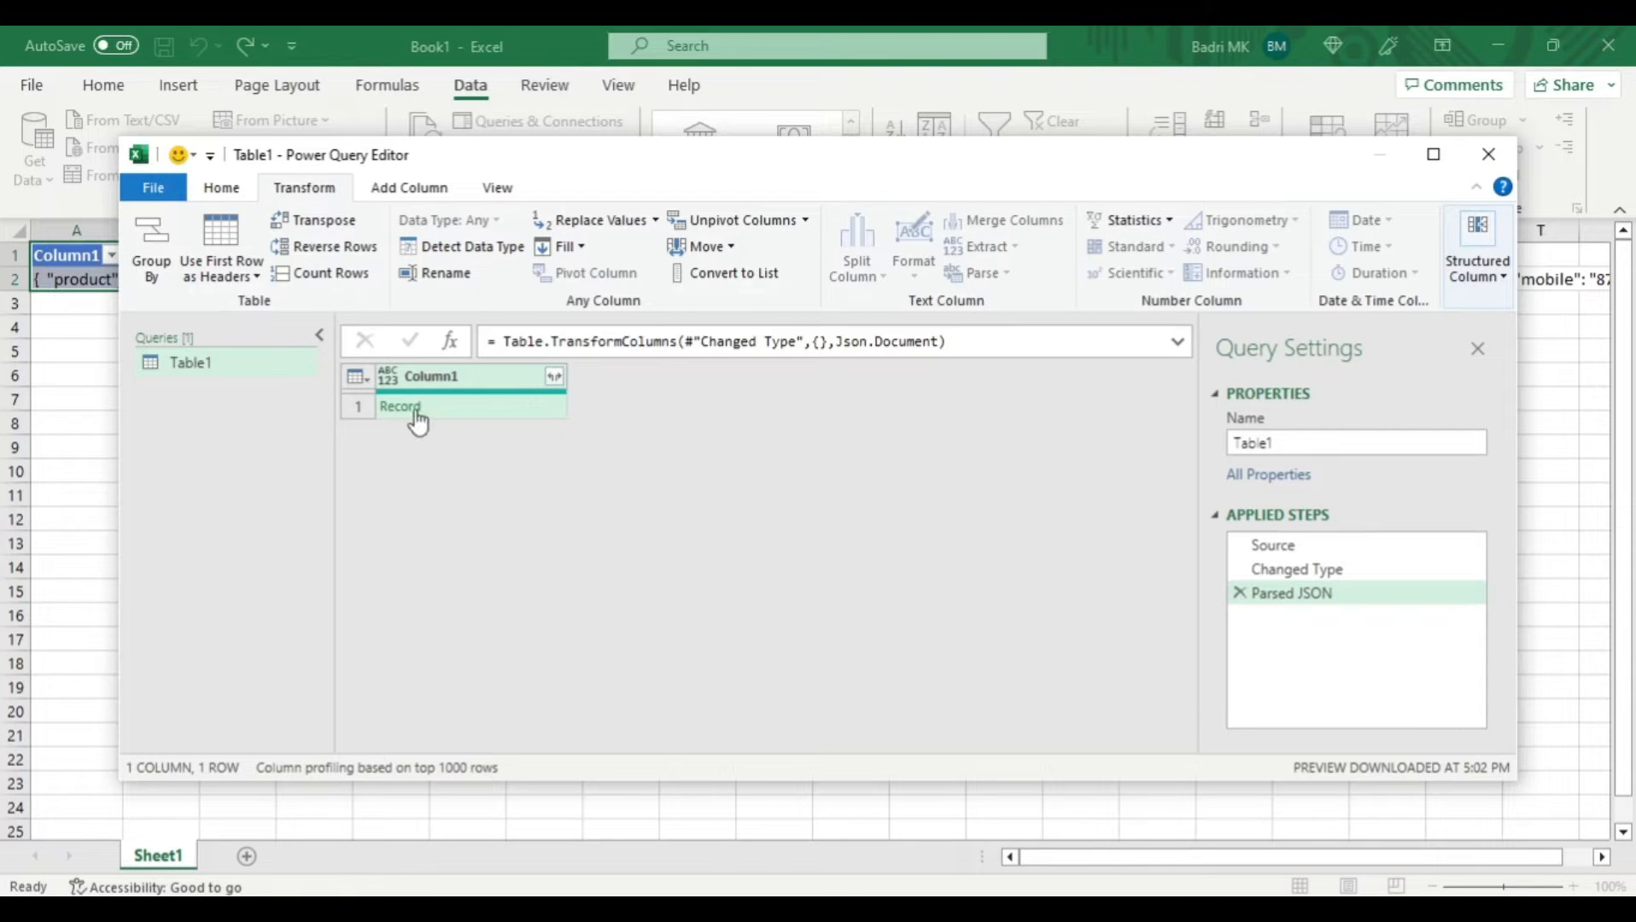
- Expand Column1 into product, version, releaseDate, demo and person without using the original column name as prefix
left_click(358, 415)
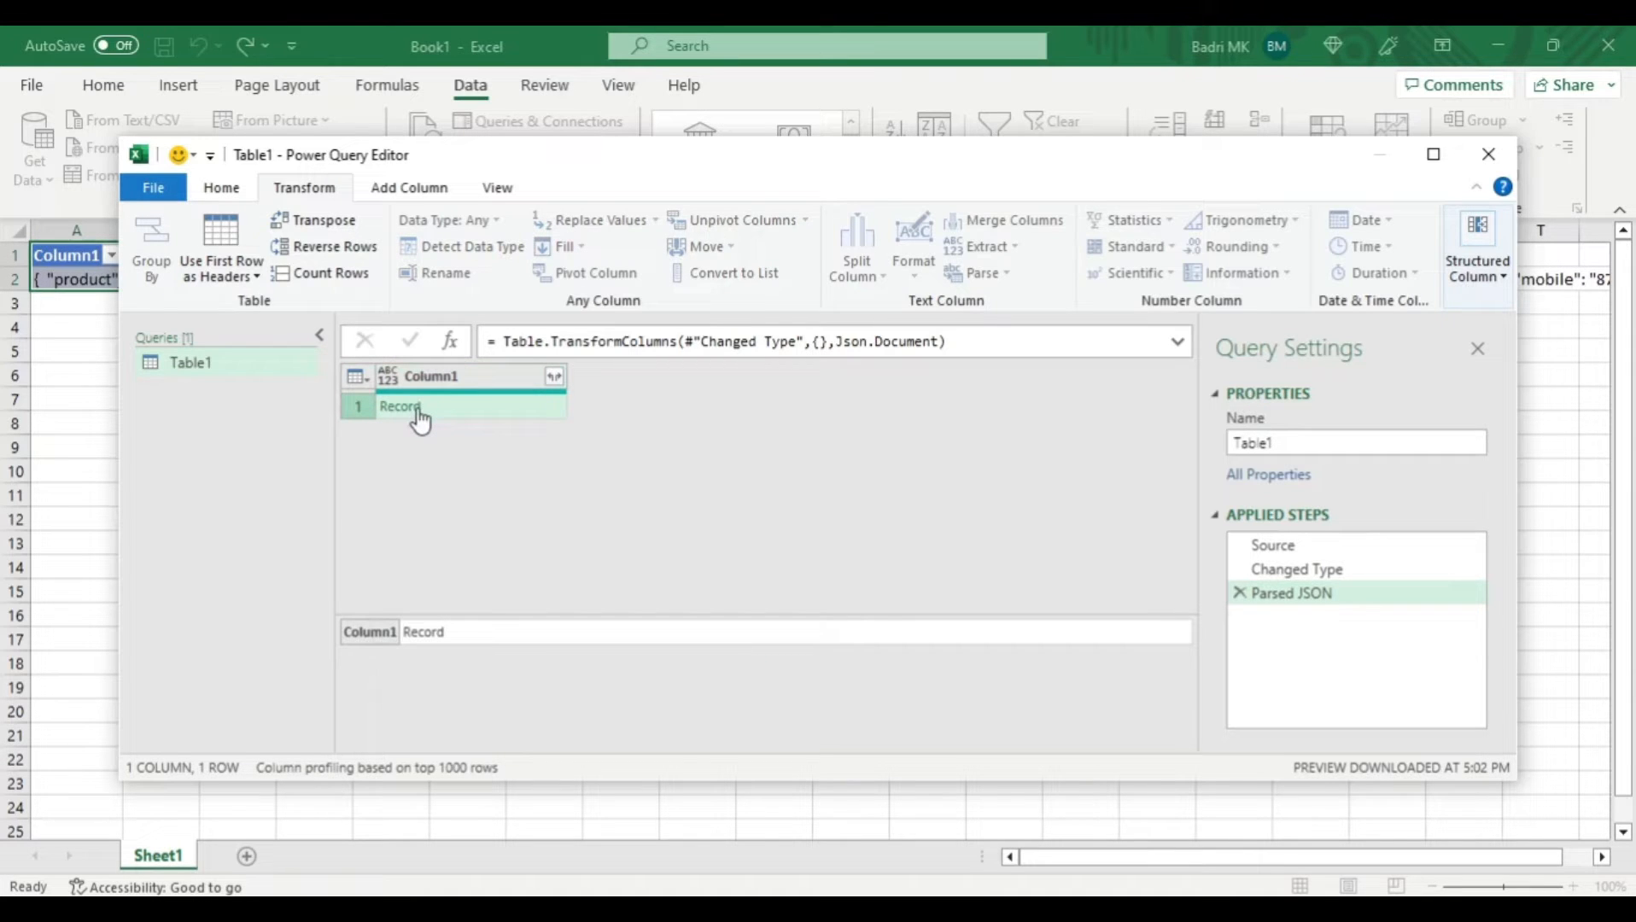
left_click(441, 380)
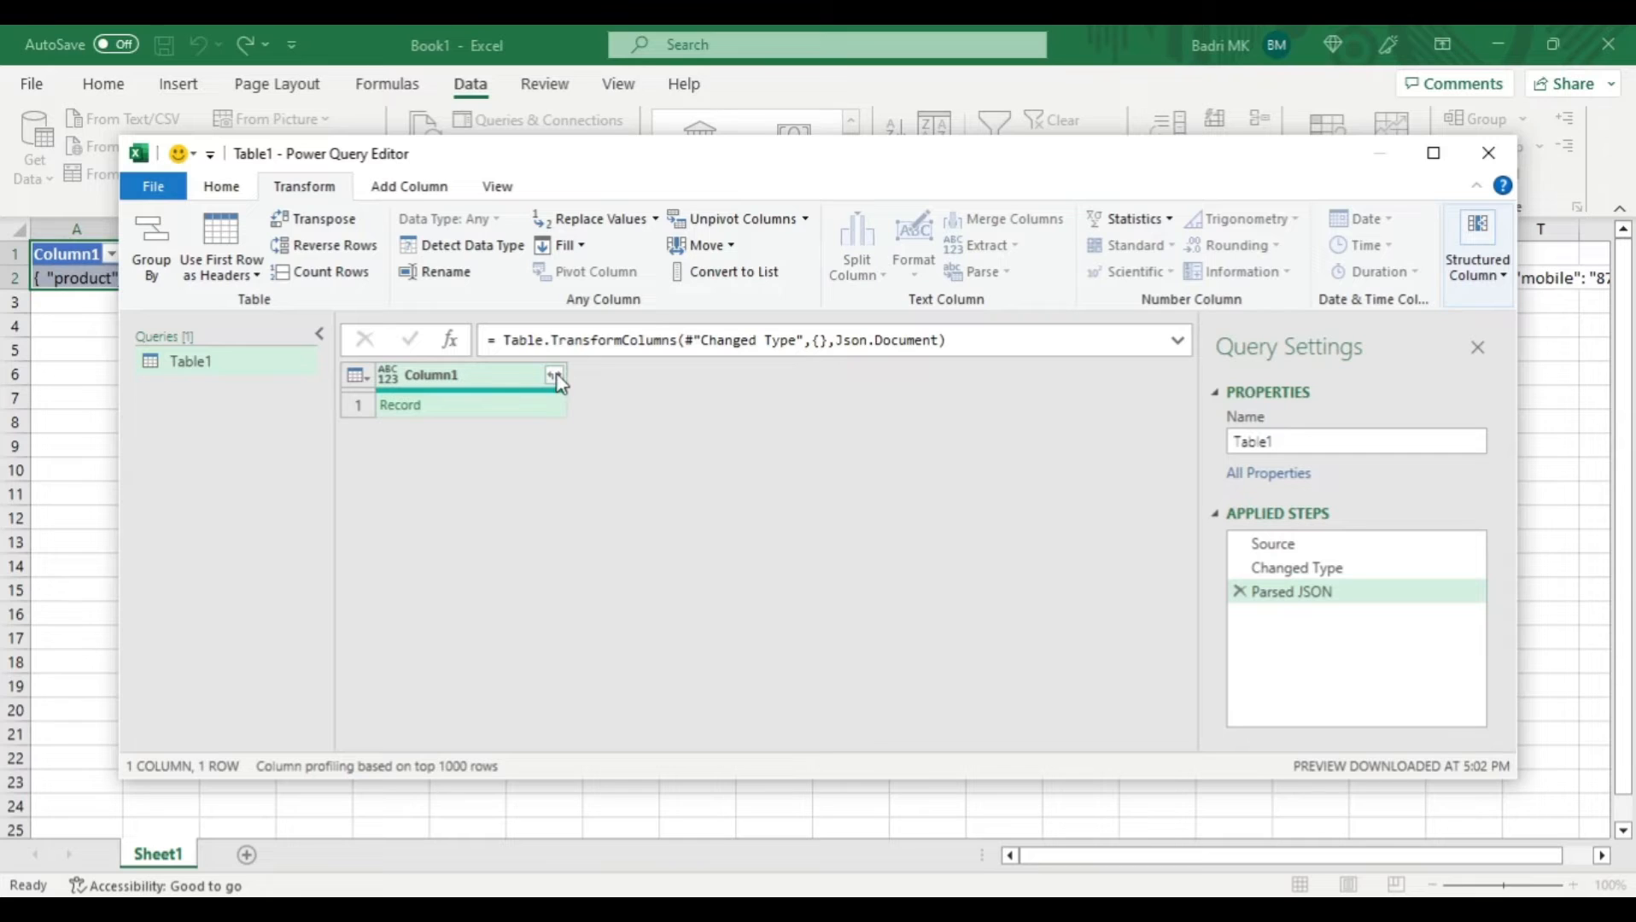
left_click(555, 376)
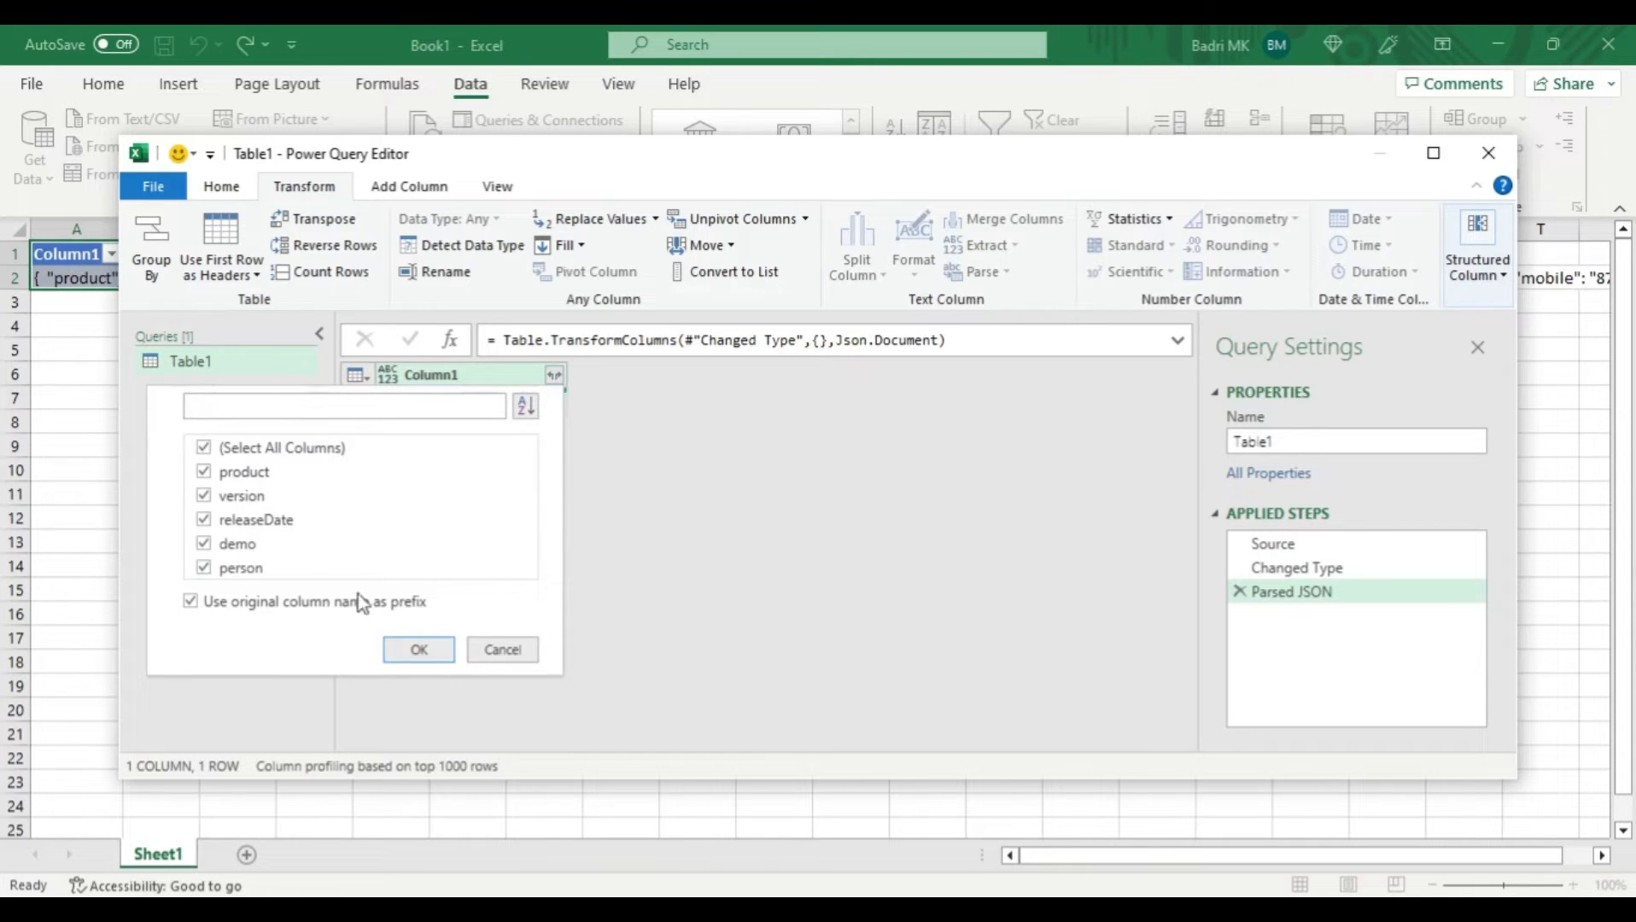
left_click(298, 604)
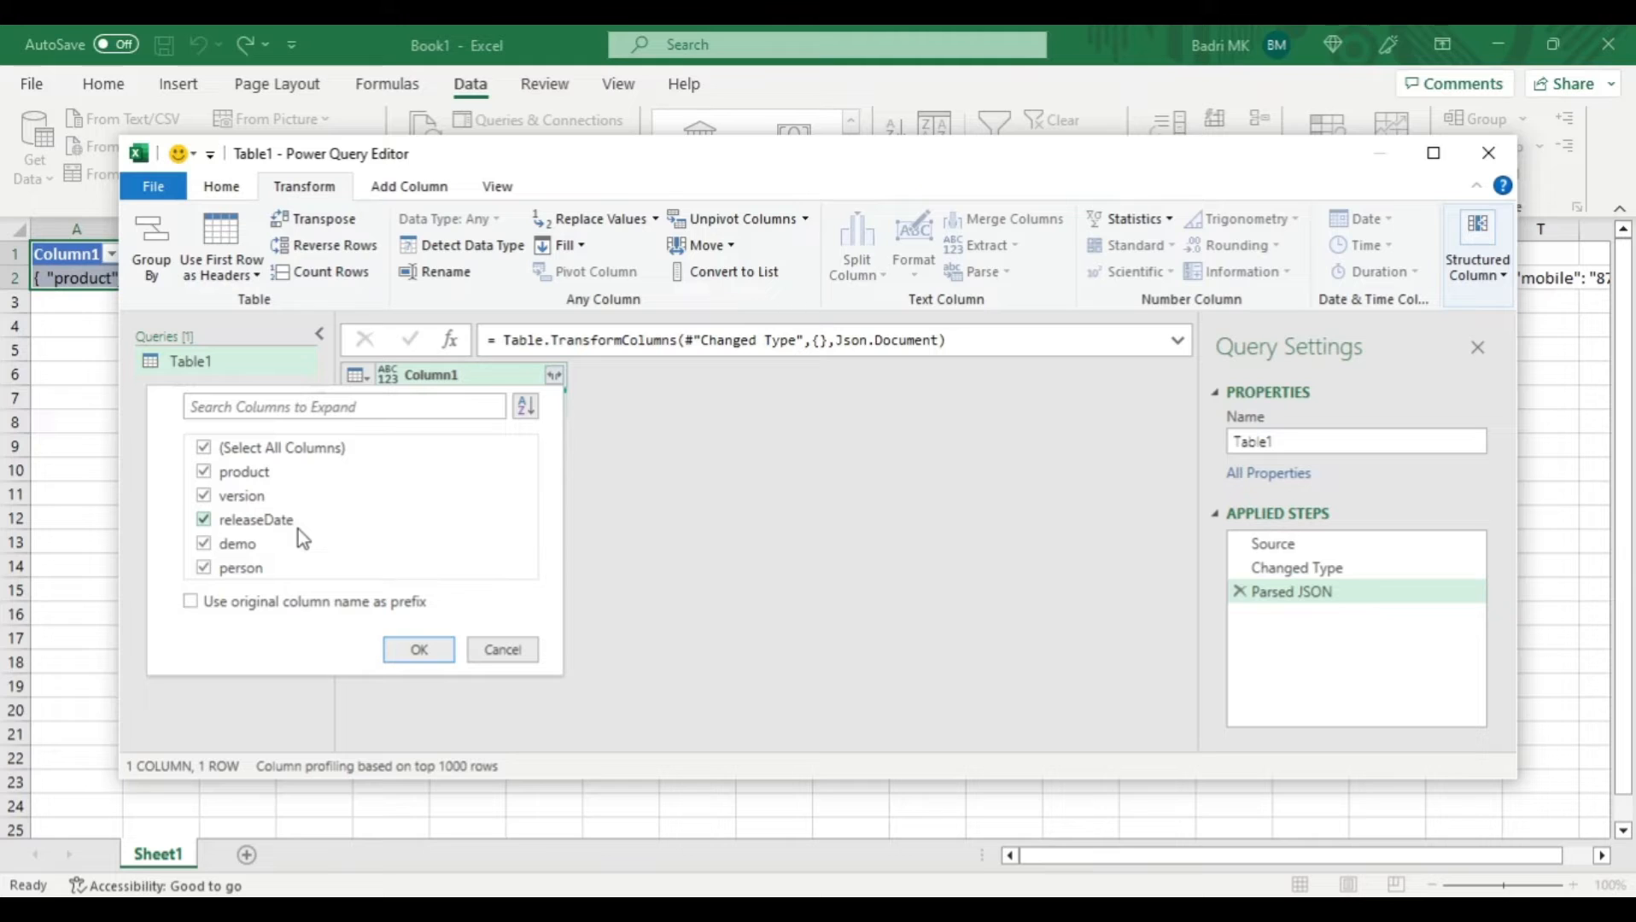
left_click(419, 650)
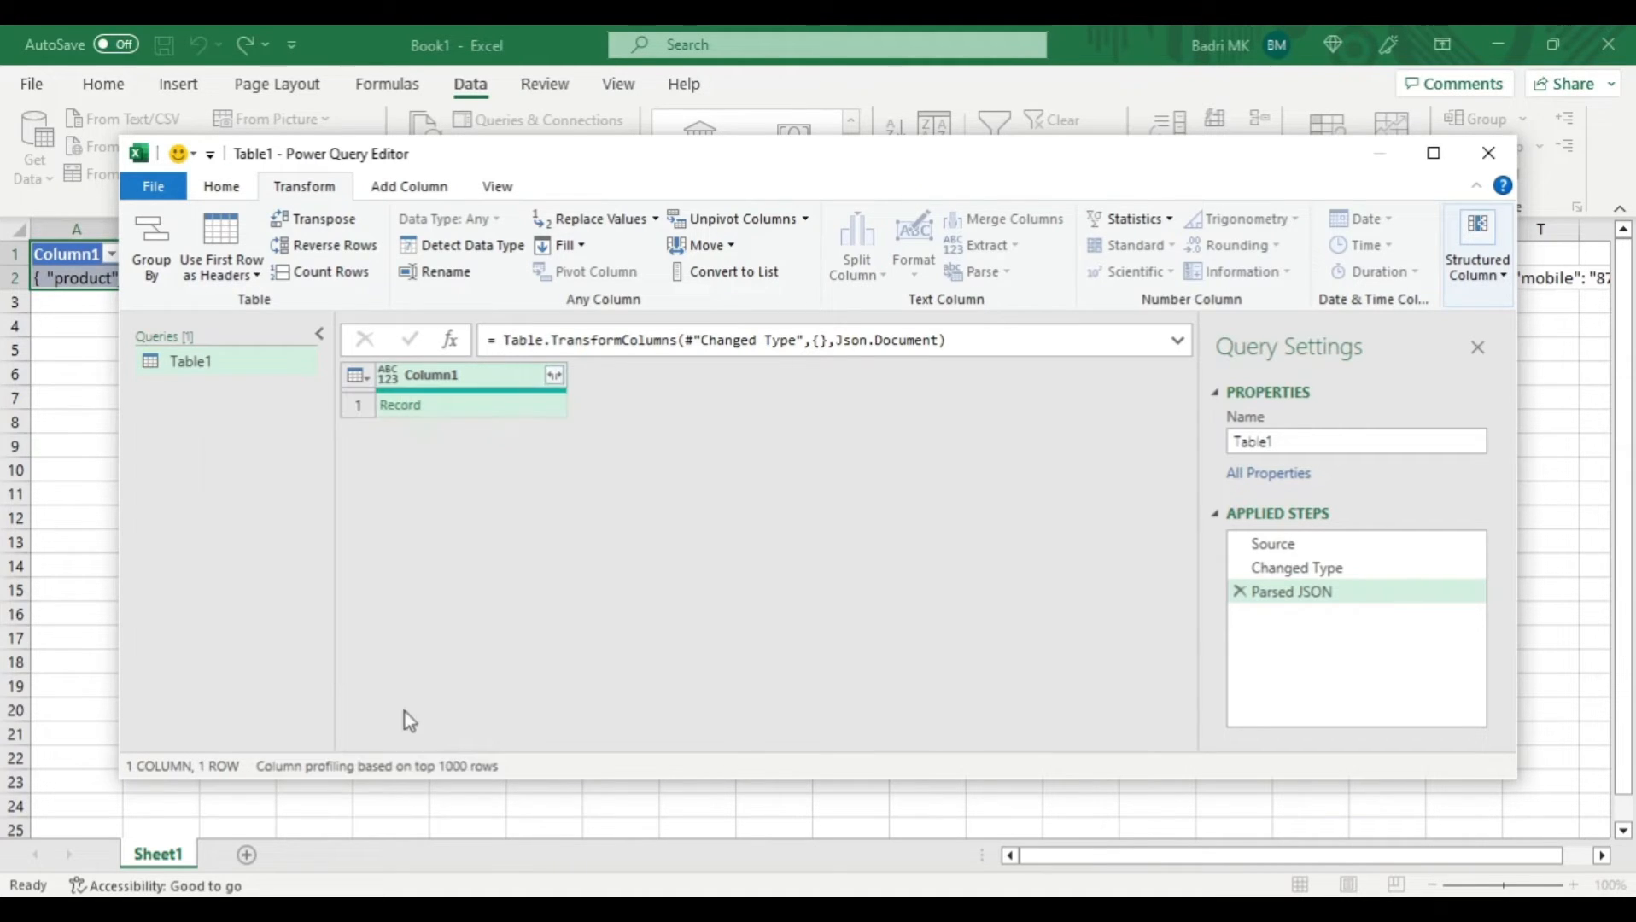
left_click(555, 376)
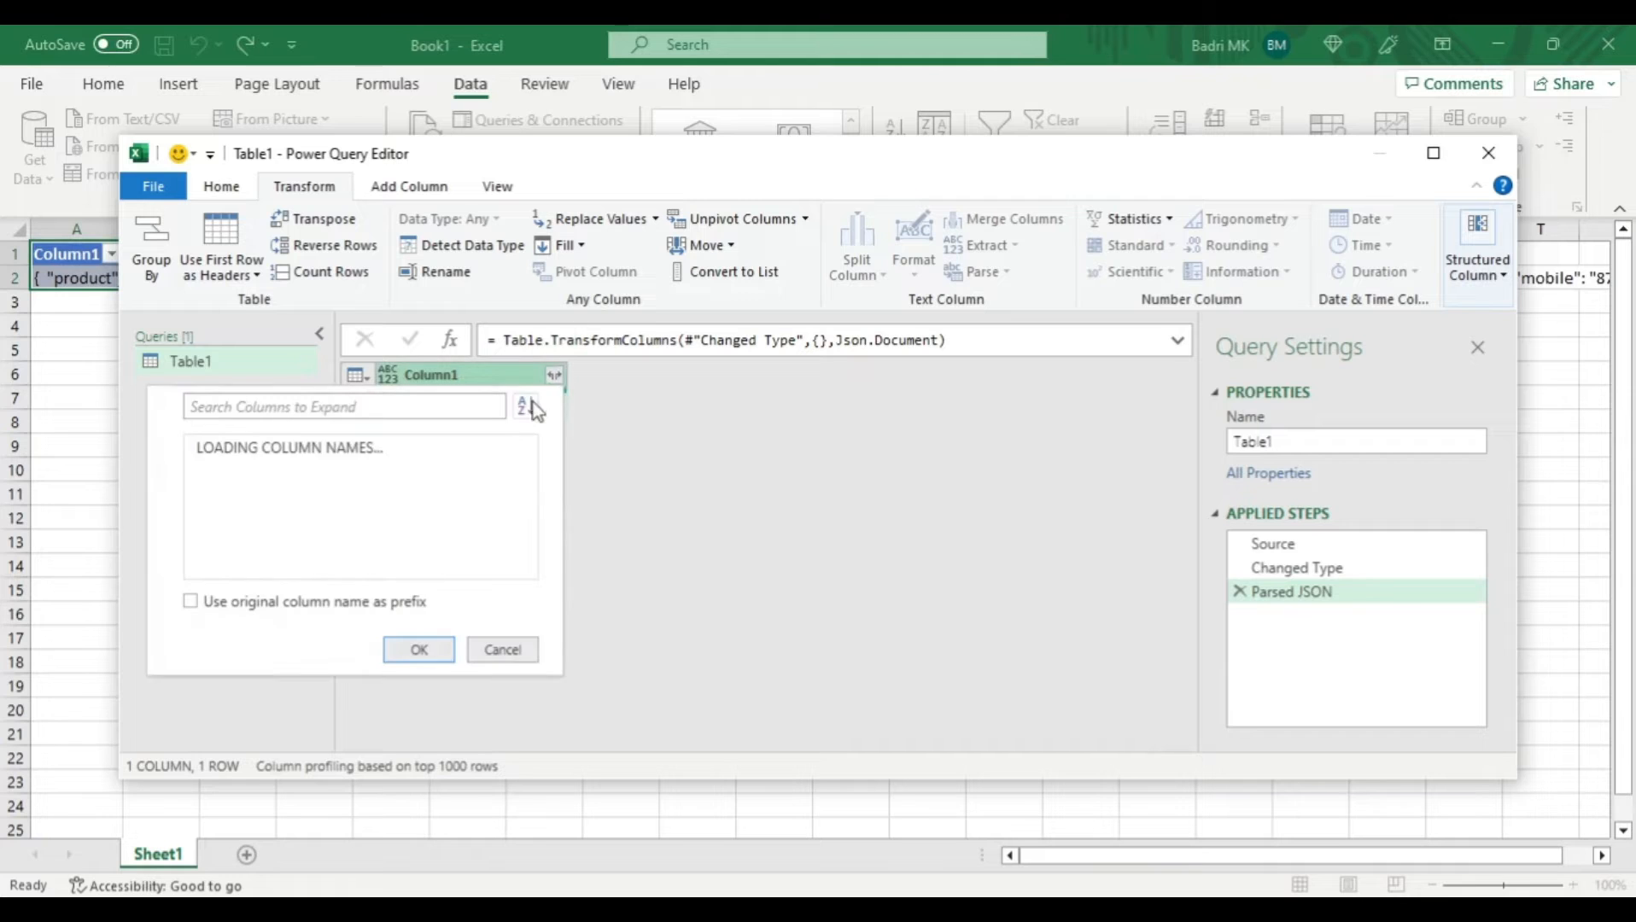
left_click(418, 650)
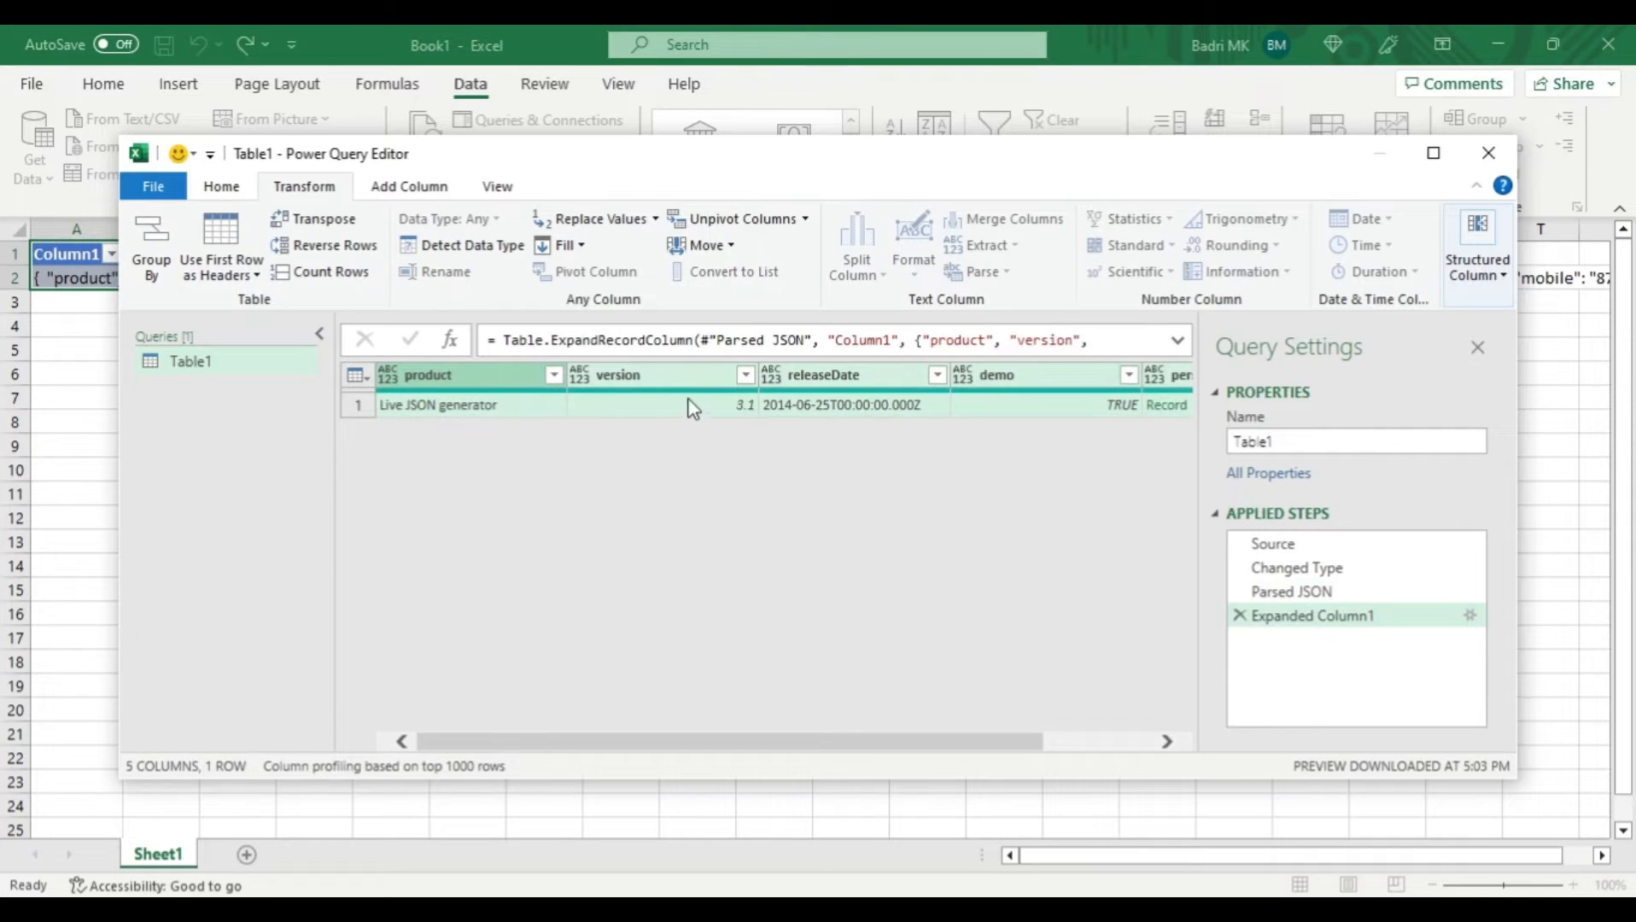
- Expand the person column into id, name, phones, email, dateOfBirth, registered and emergencyContacts, without the original name as prefix
left_click_drag(712, 741, 1002, 743)
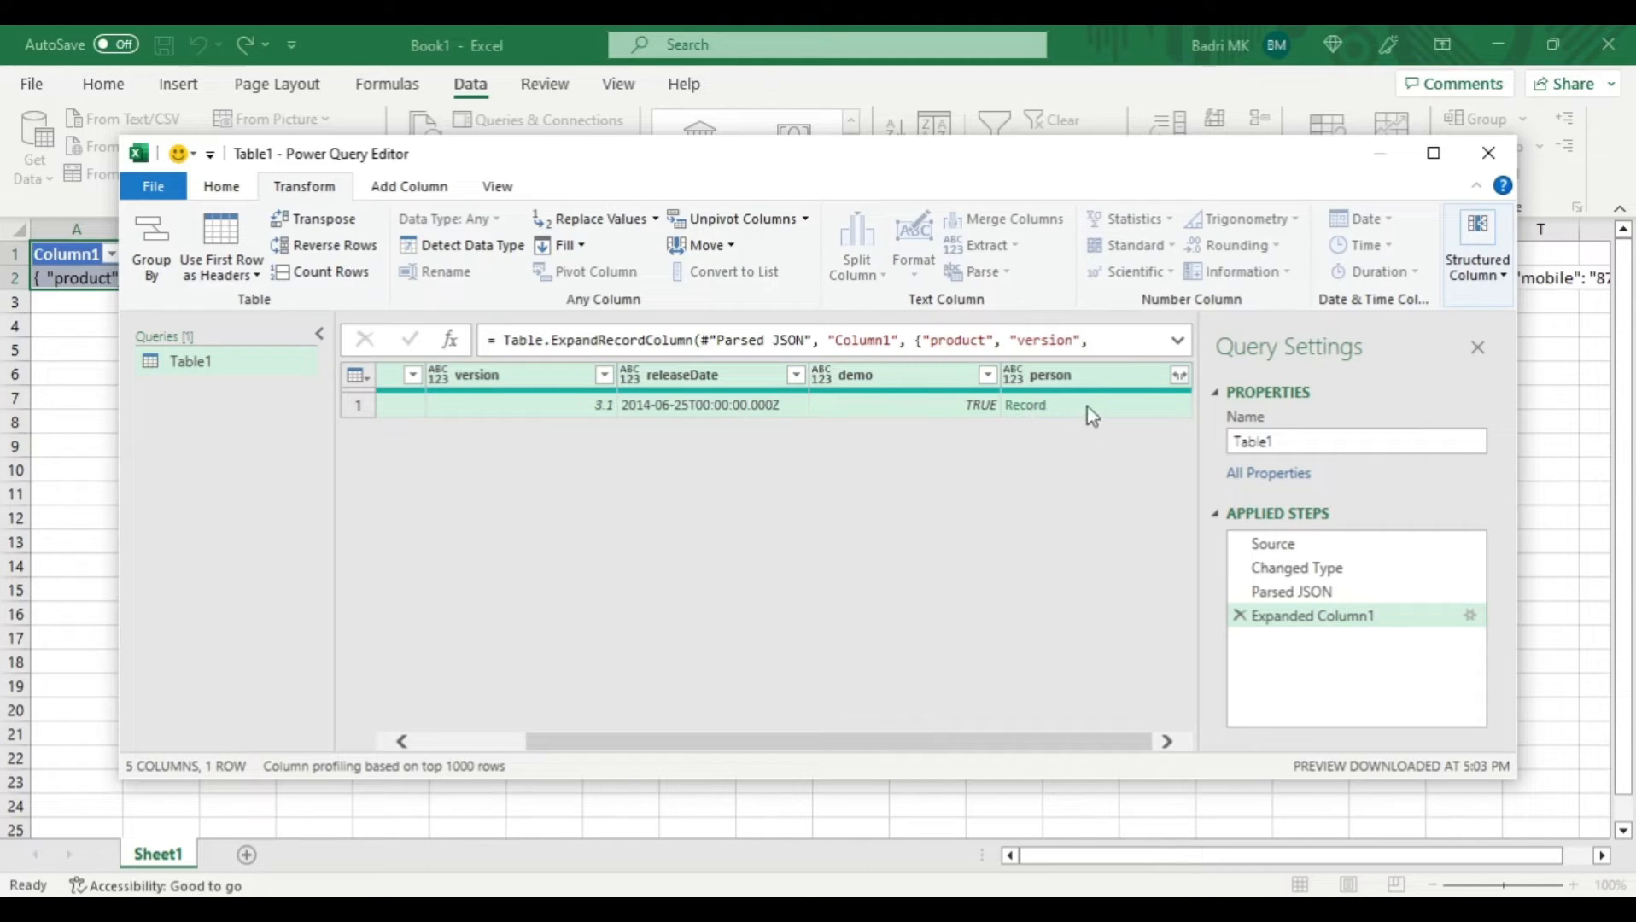
left_click(1179, 375)
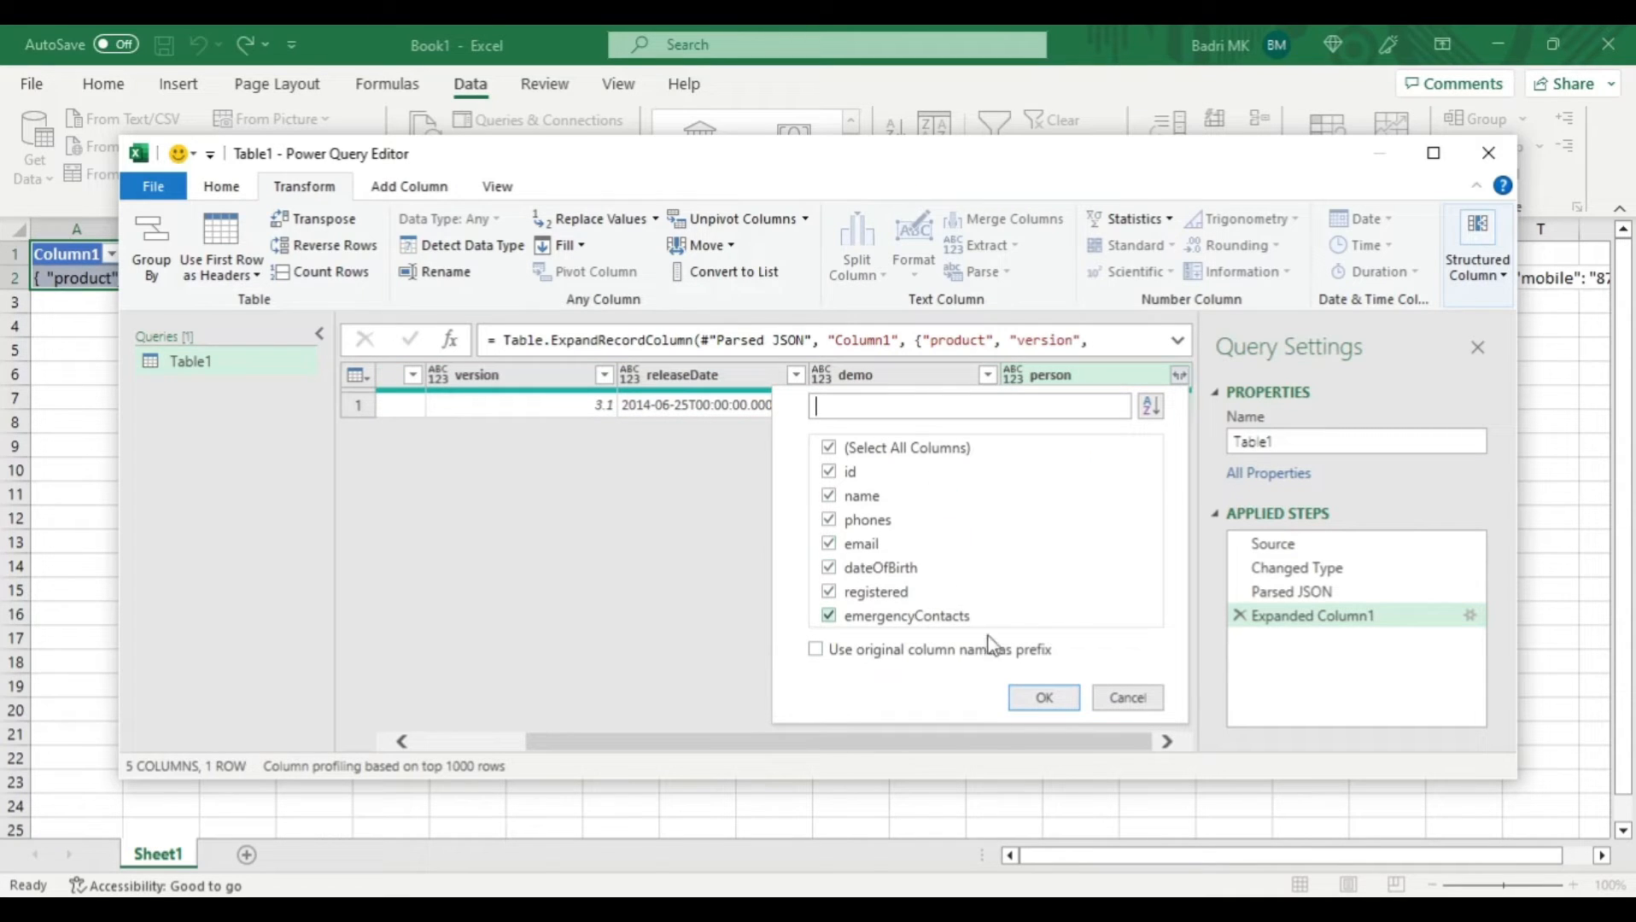
left_click(1042, 697)
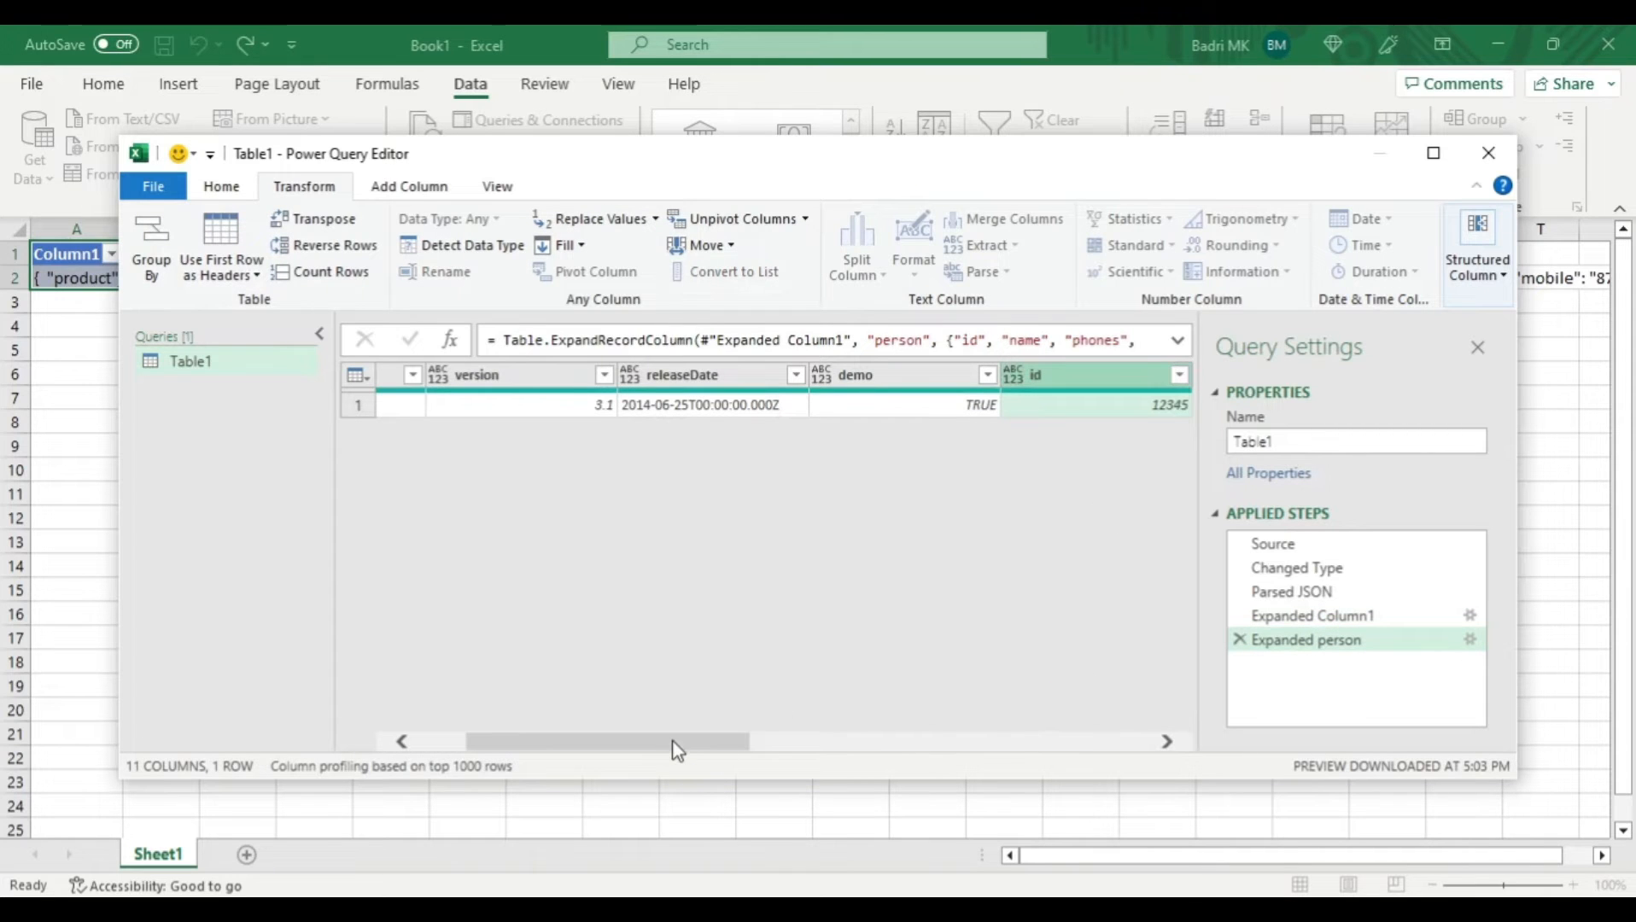
- Drill into the emergencyContacts list and its first record to inspect the fields, and delete both drill-down steps from the query
left_click_drag(672, 740, 911, 717)
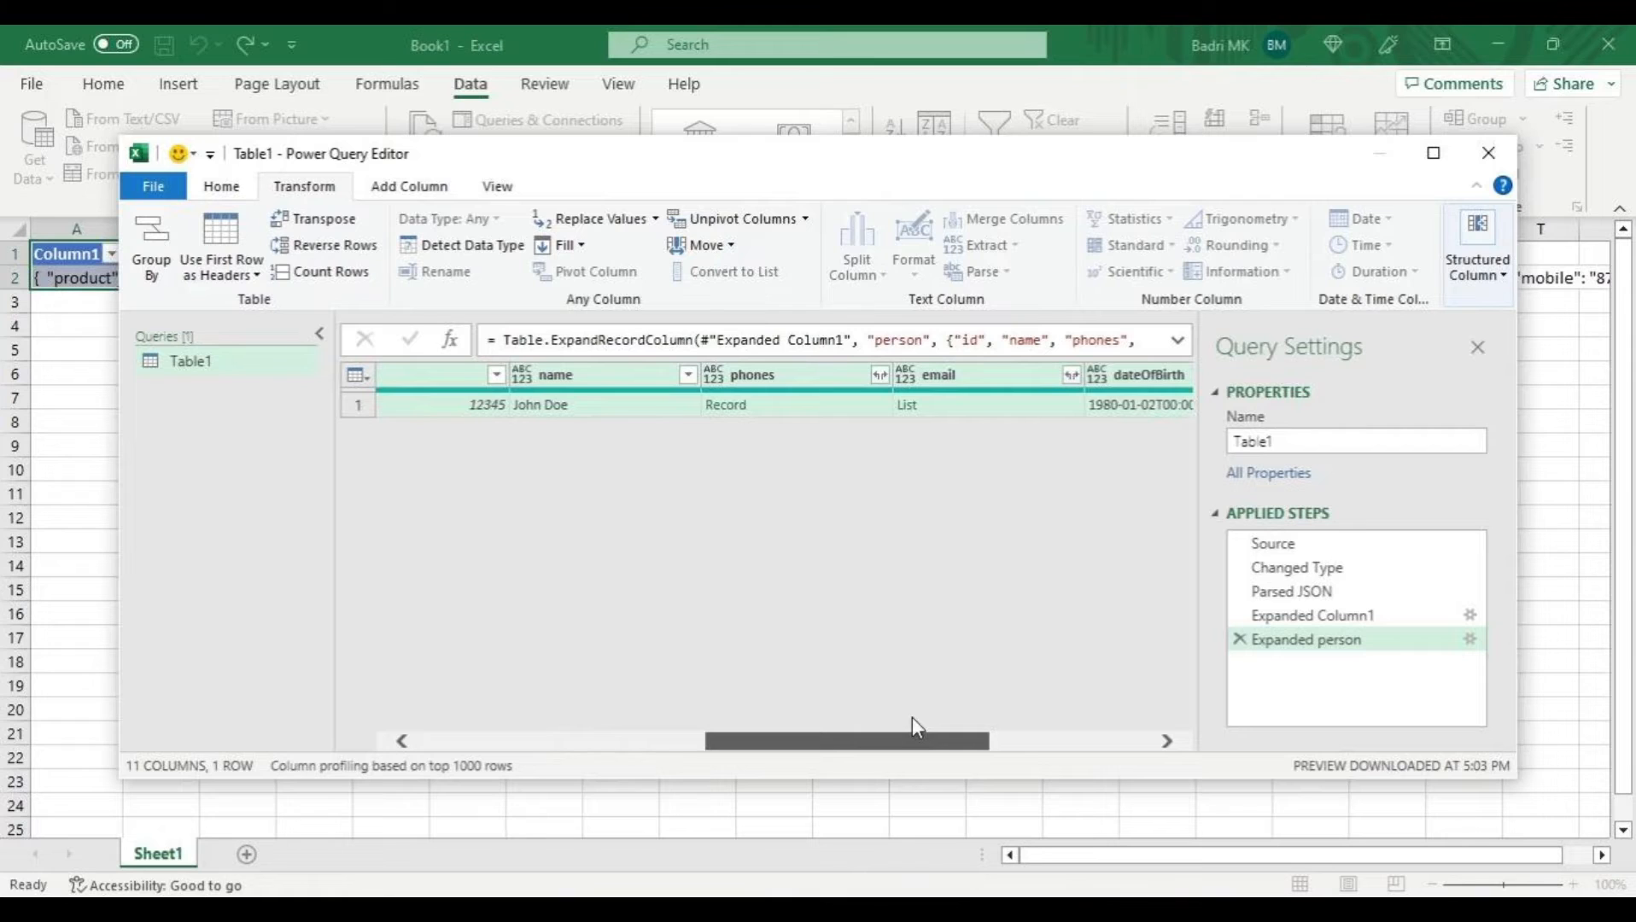
left_click_drag(912, 718, 1029, 748)
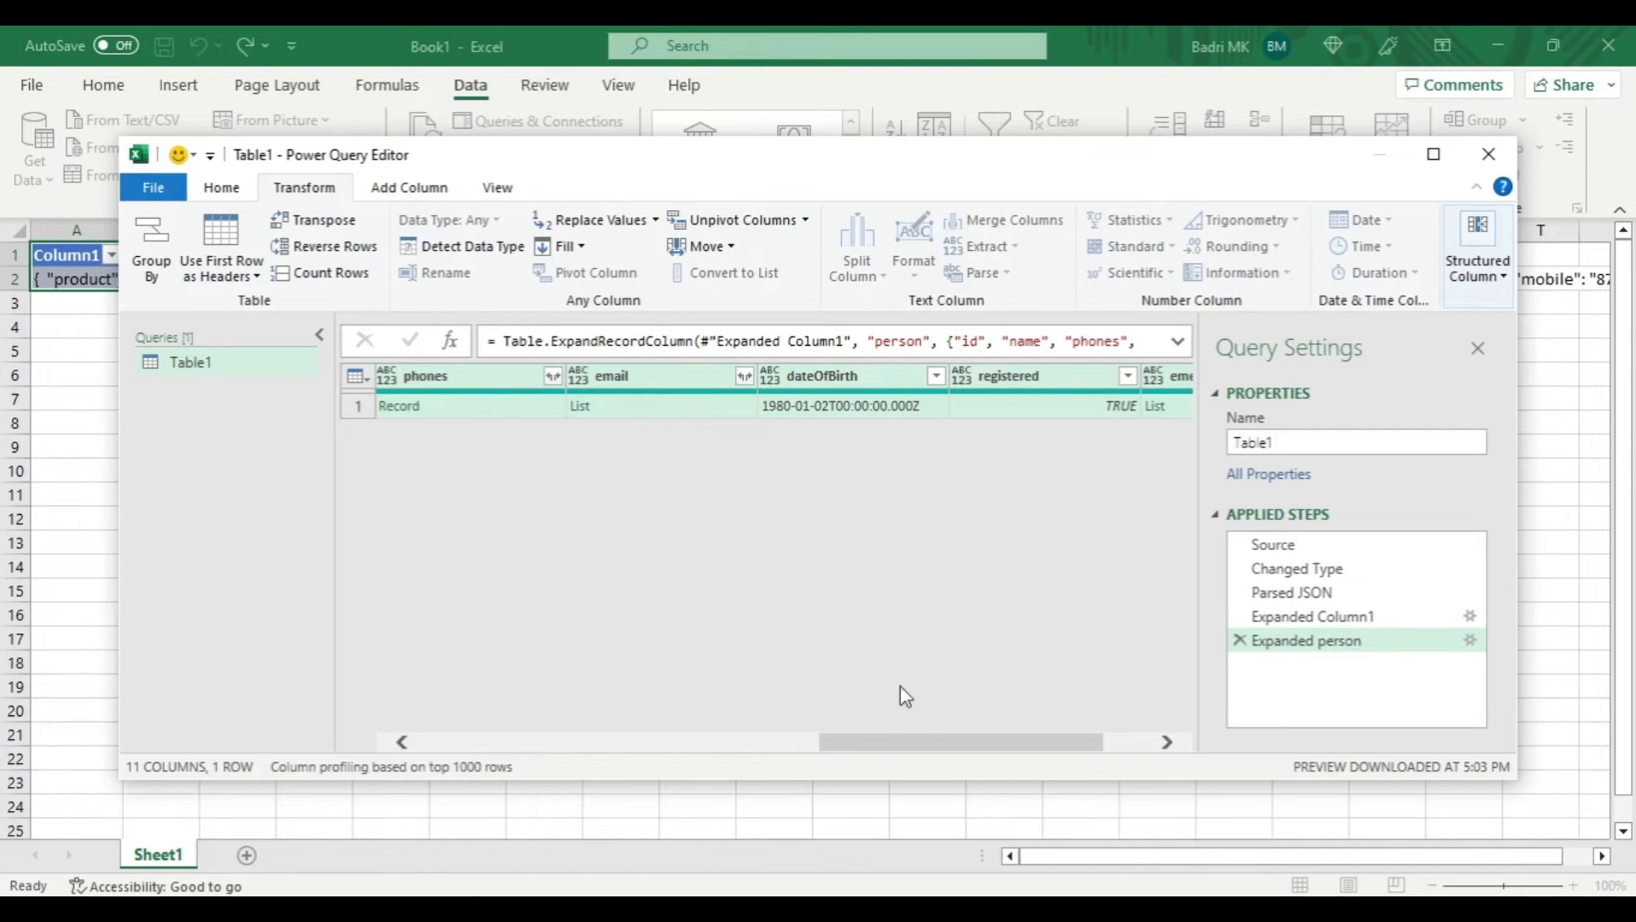
left_click_drag(927, 741, 1025, 727)
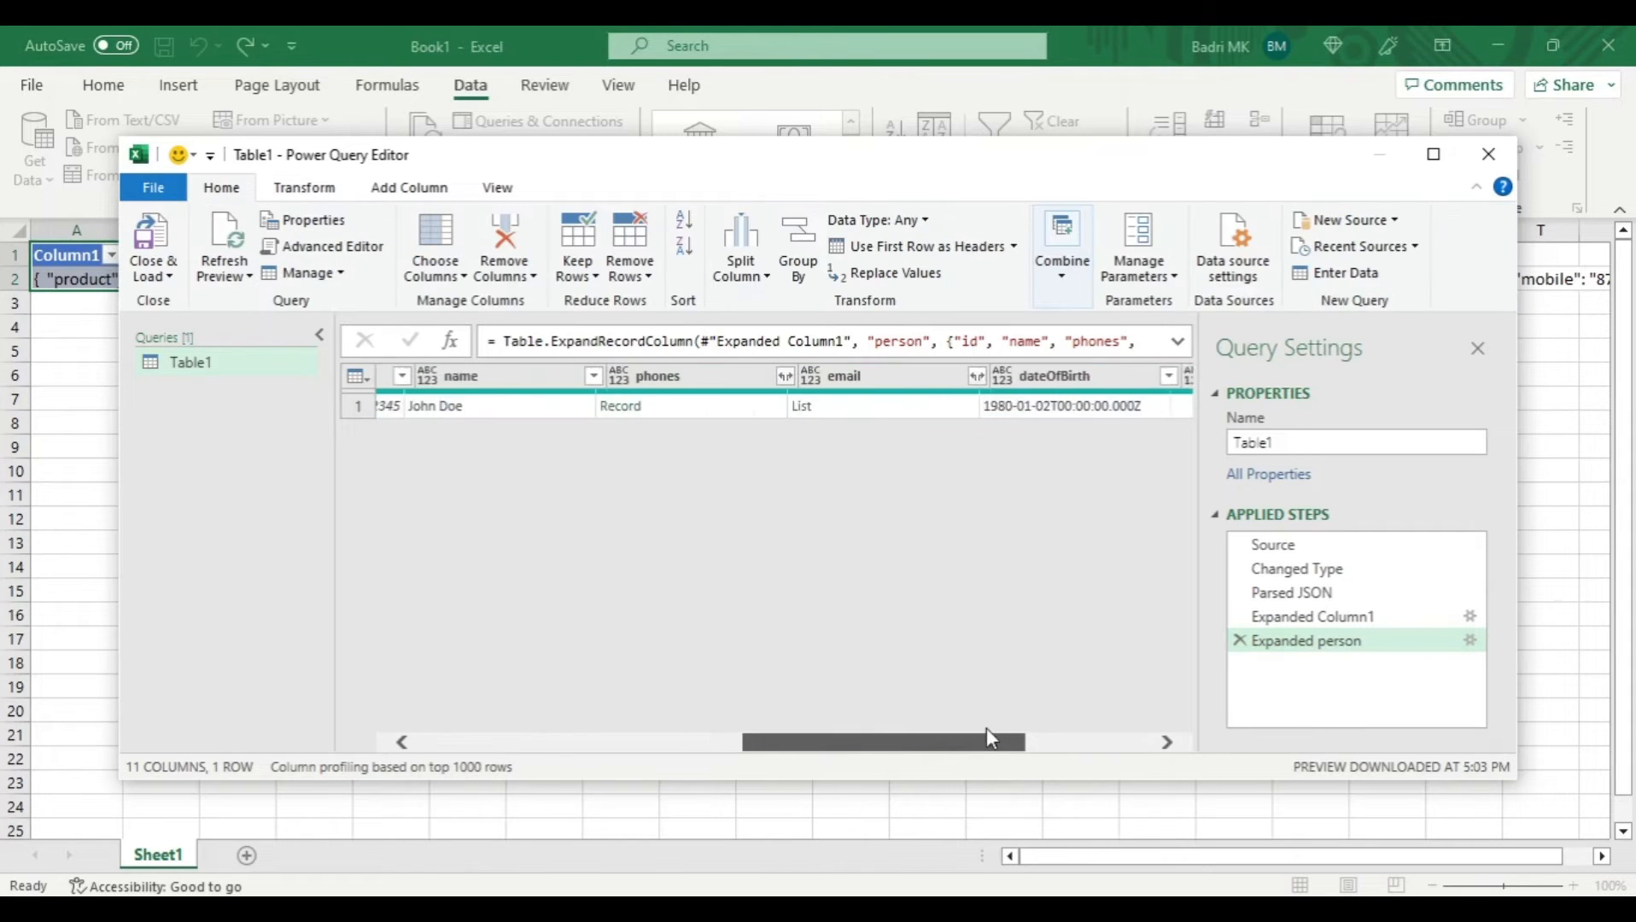
left_click_drag(987, 728, 989, 728)
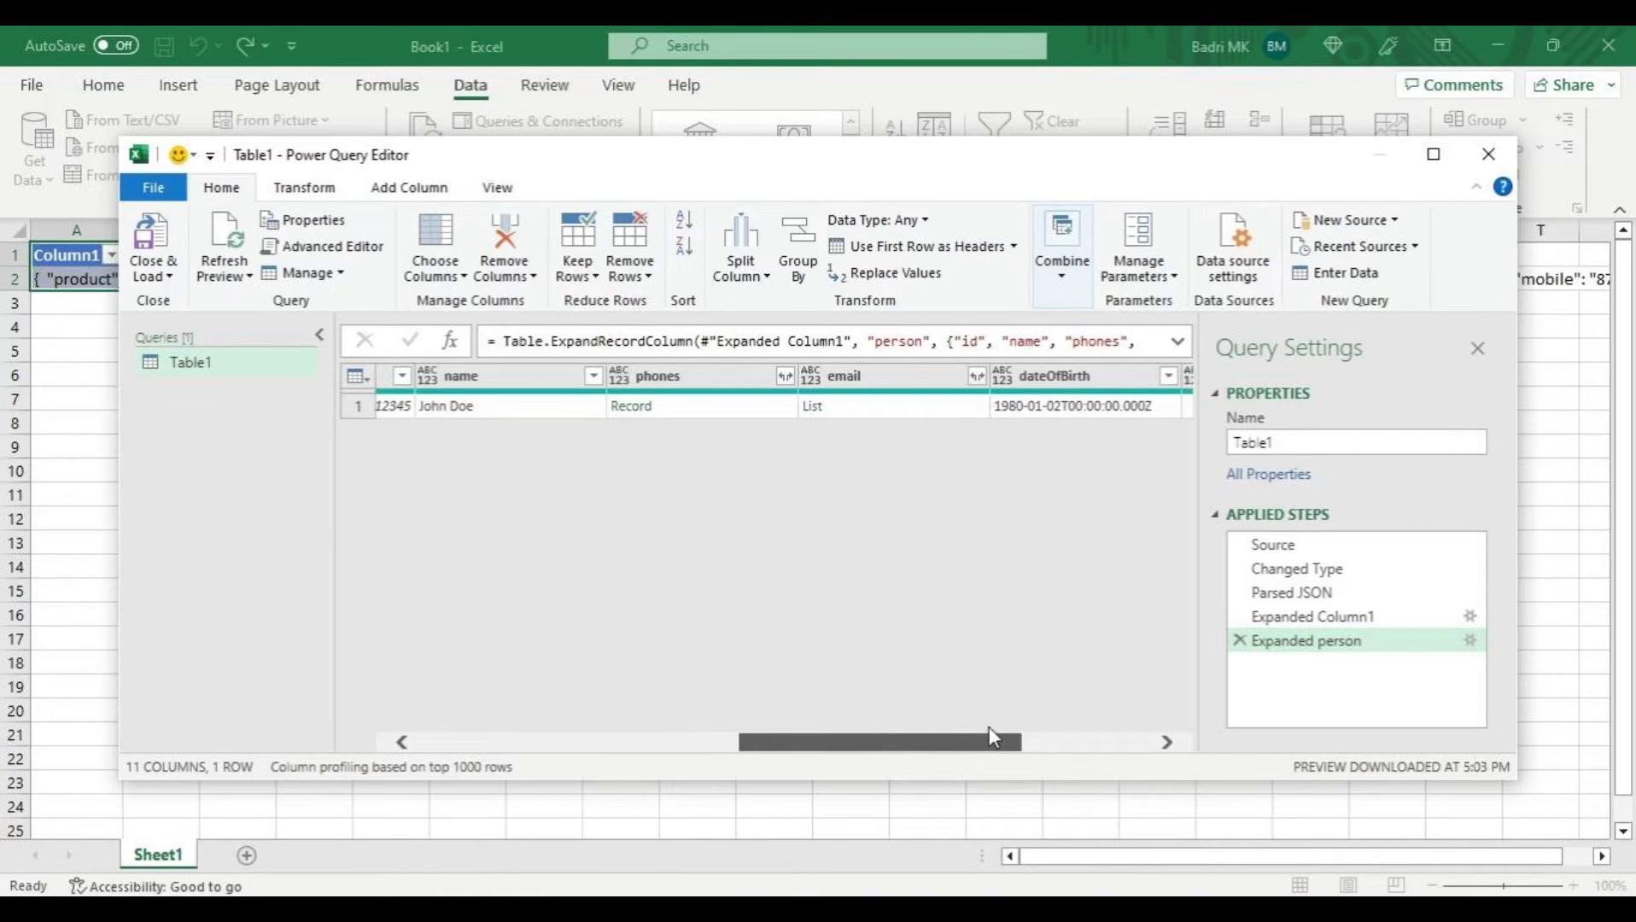
left_click_drag(989, 728, 1167, 723)
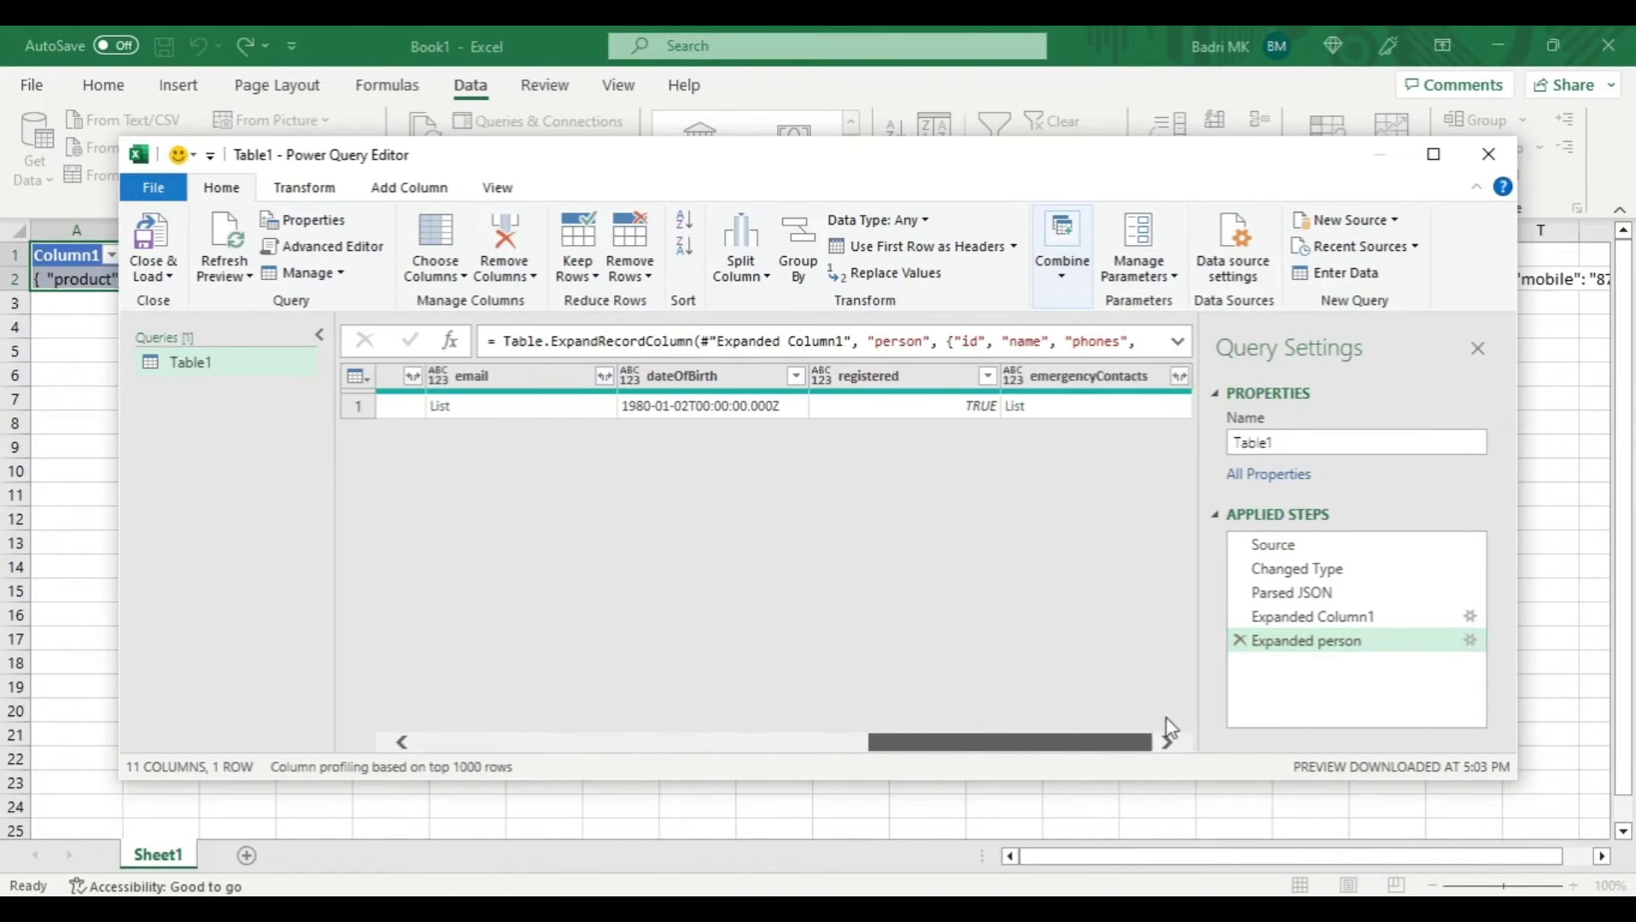
left_click(1018, 409)
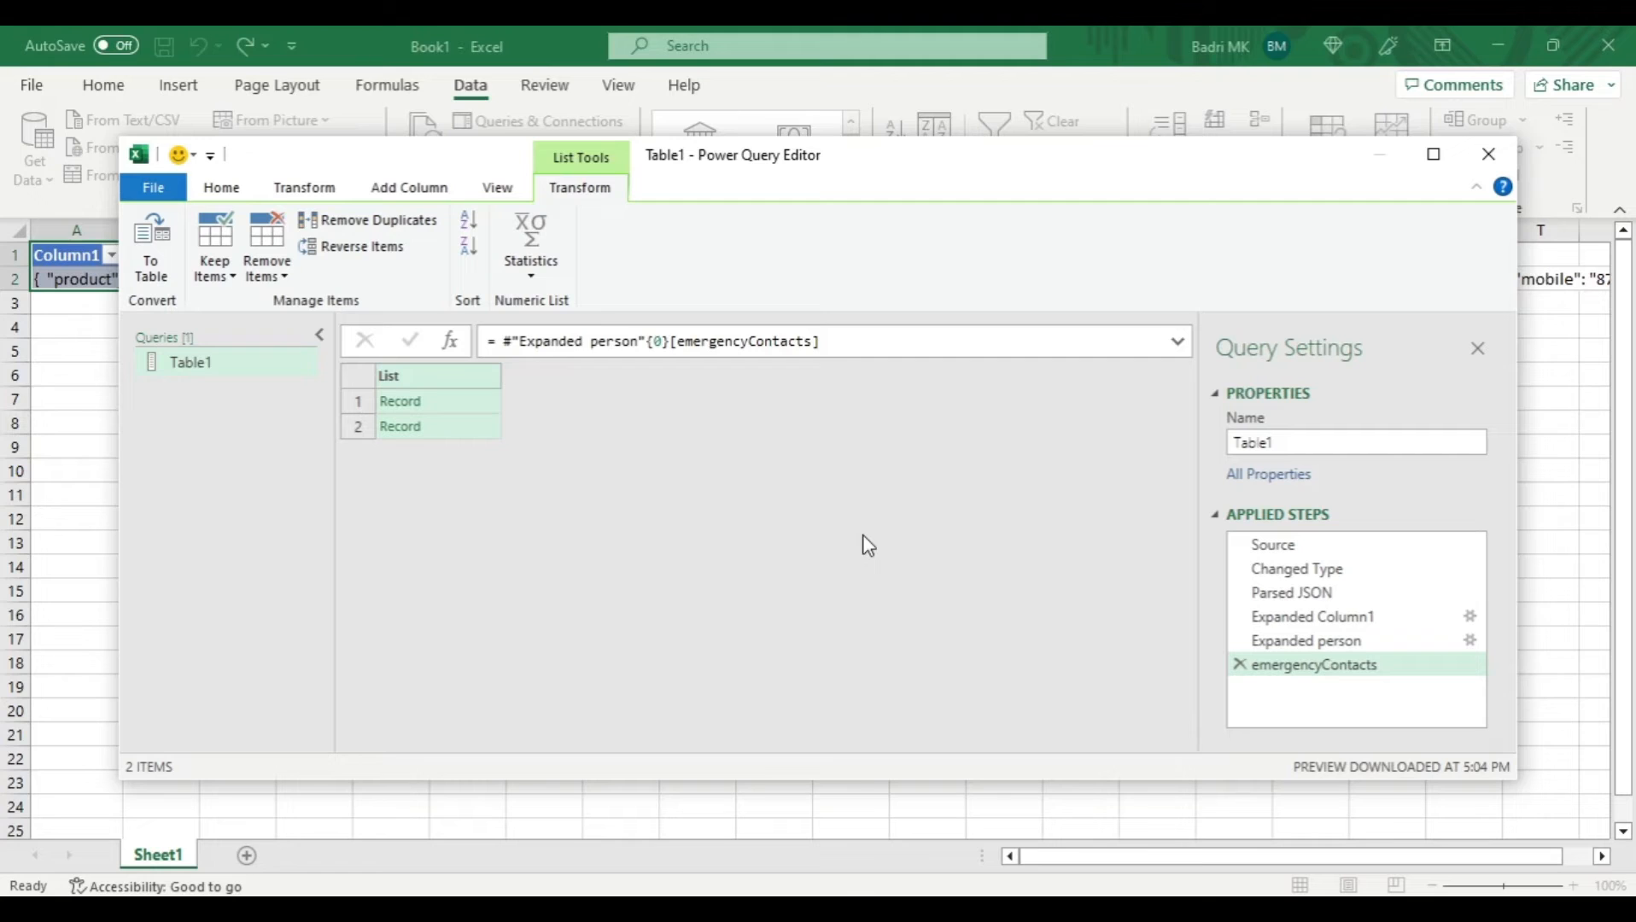
left_click(401, 401)
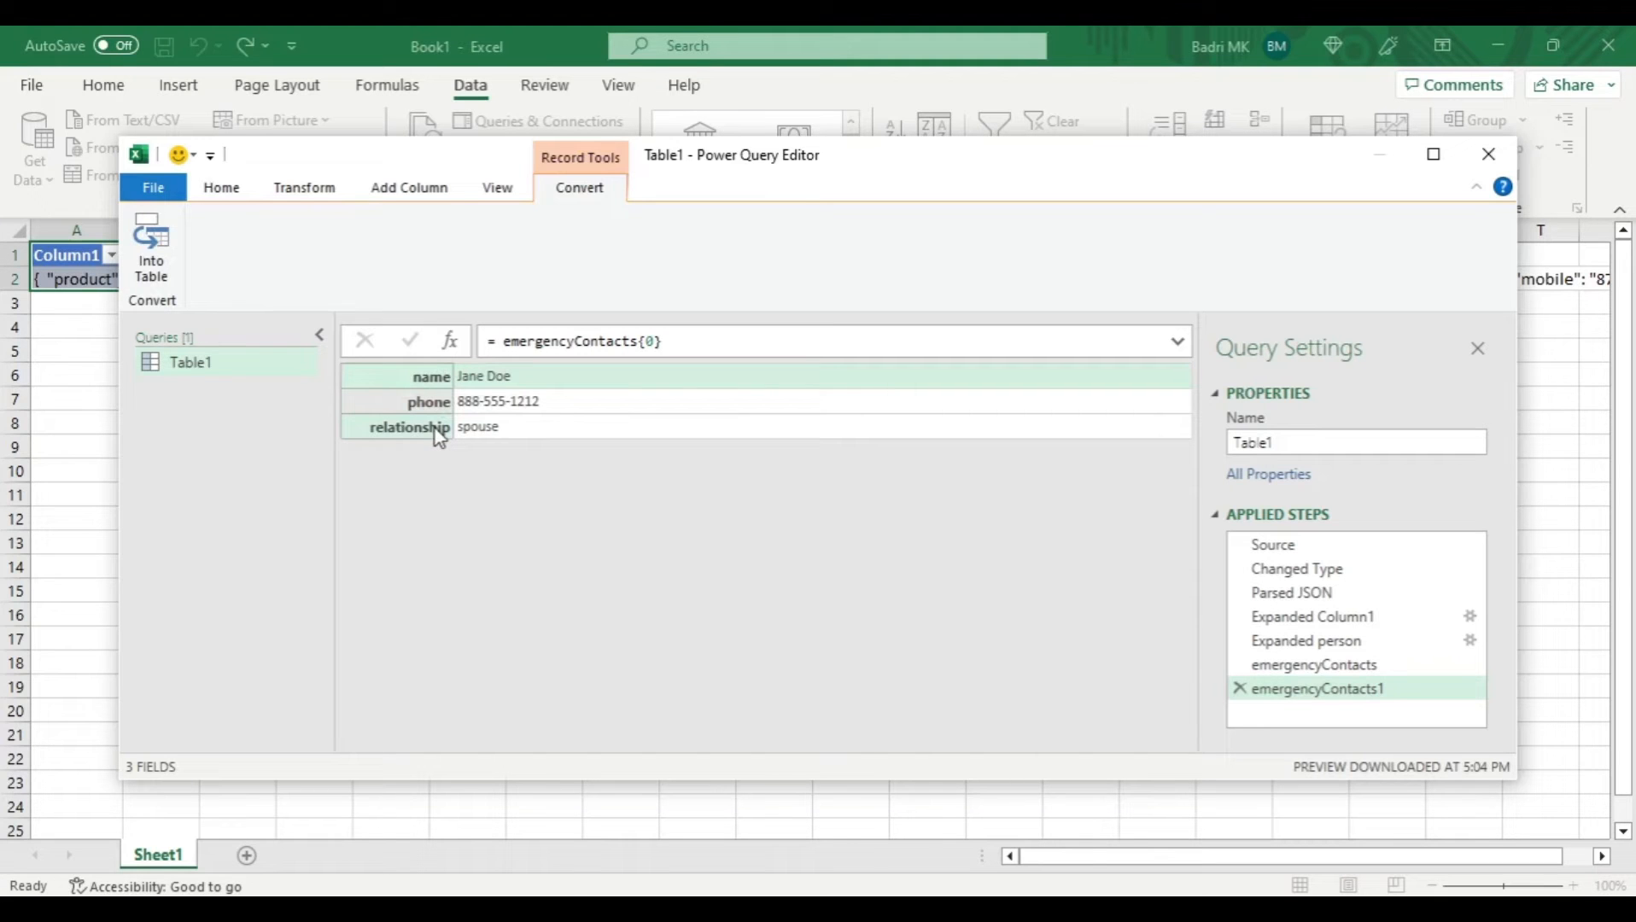
left_click(1239, 688)
left_click(1240, 665)
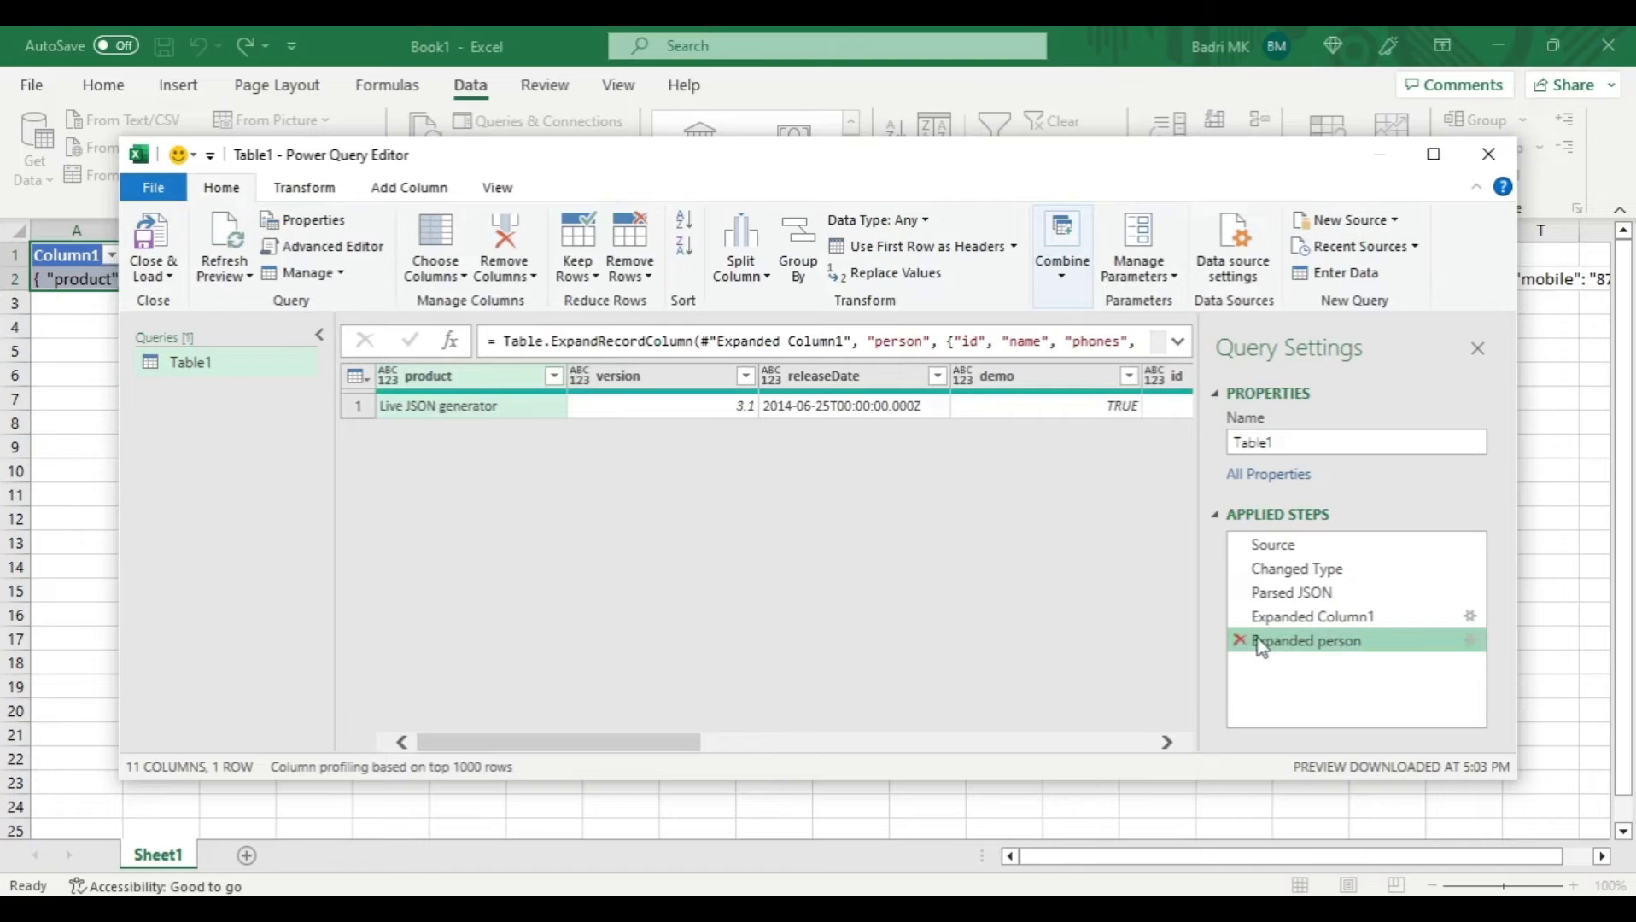
- Drill into the phones record to inspect its fields, and delete that drill-down step from the query
left_click_drag(670, 742, 971, 720)
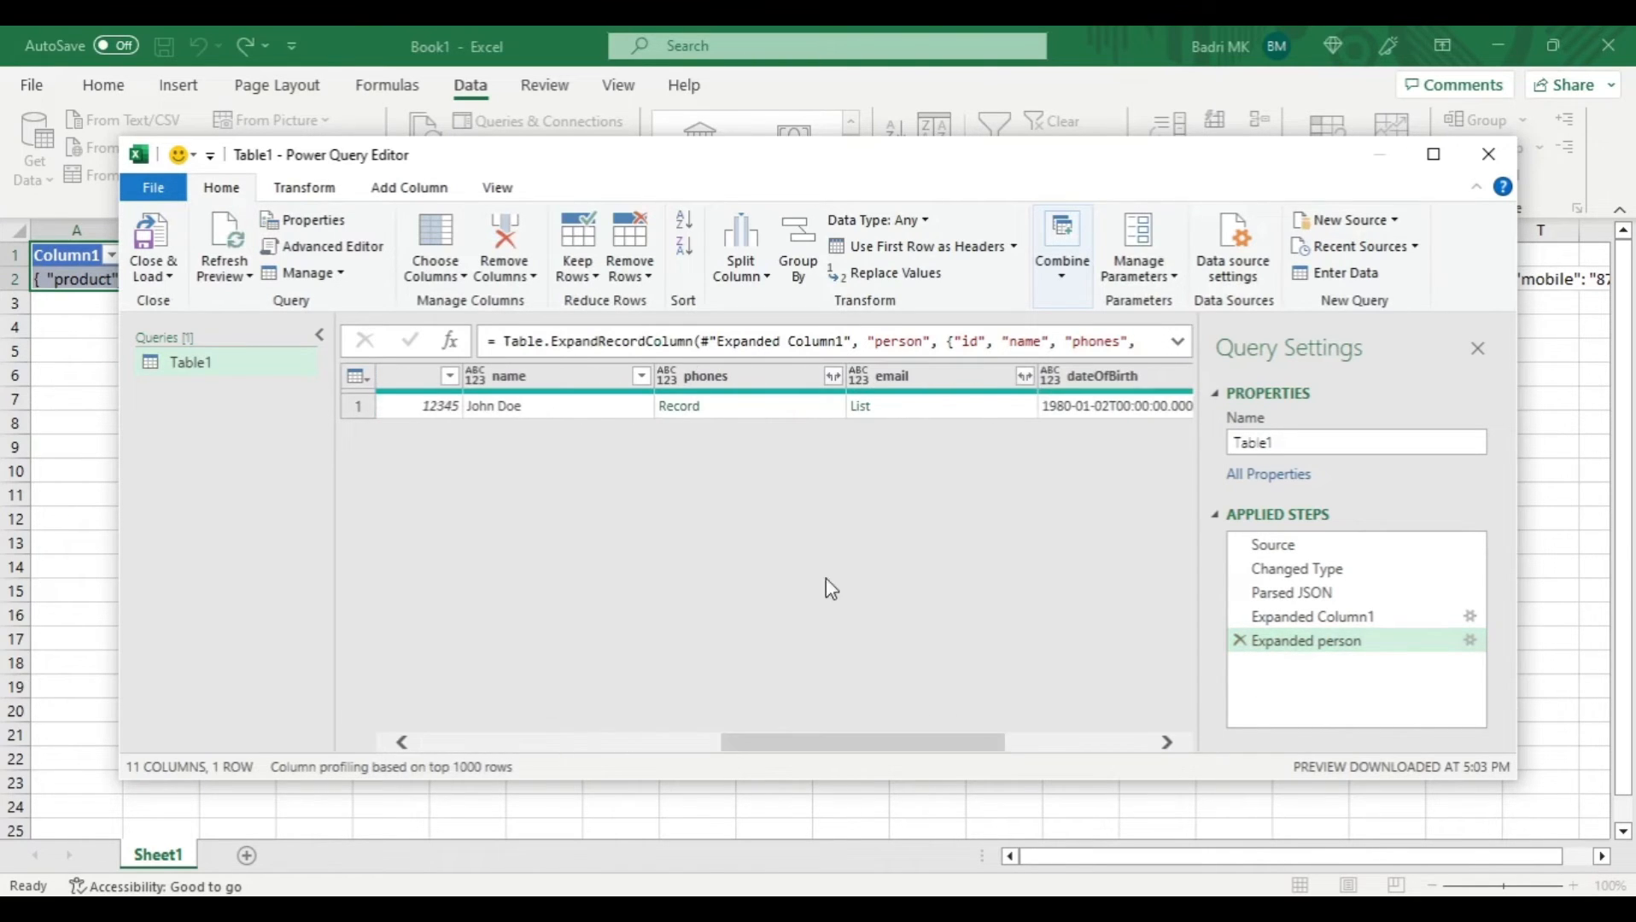
left_click(688, 407)
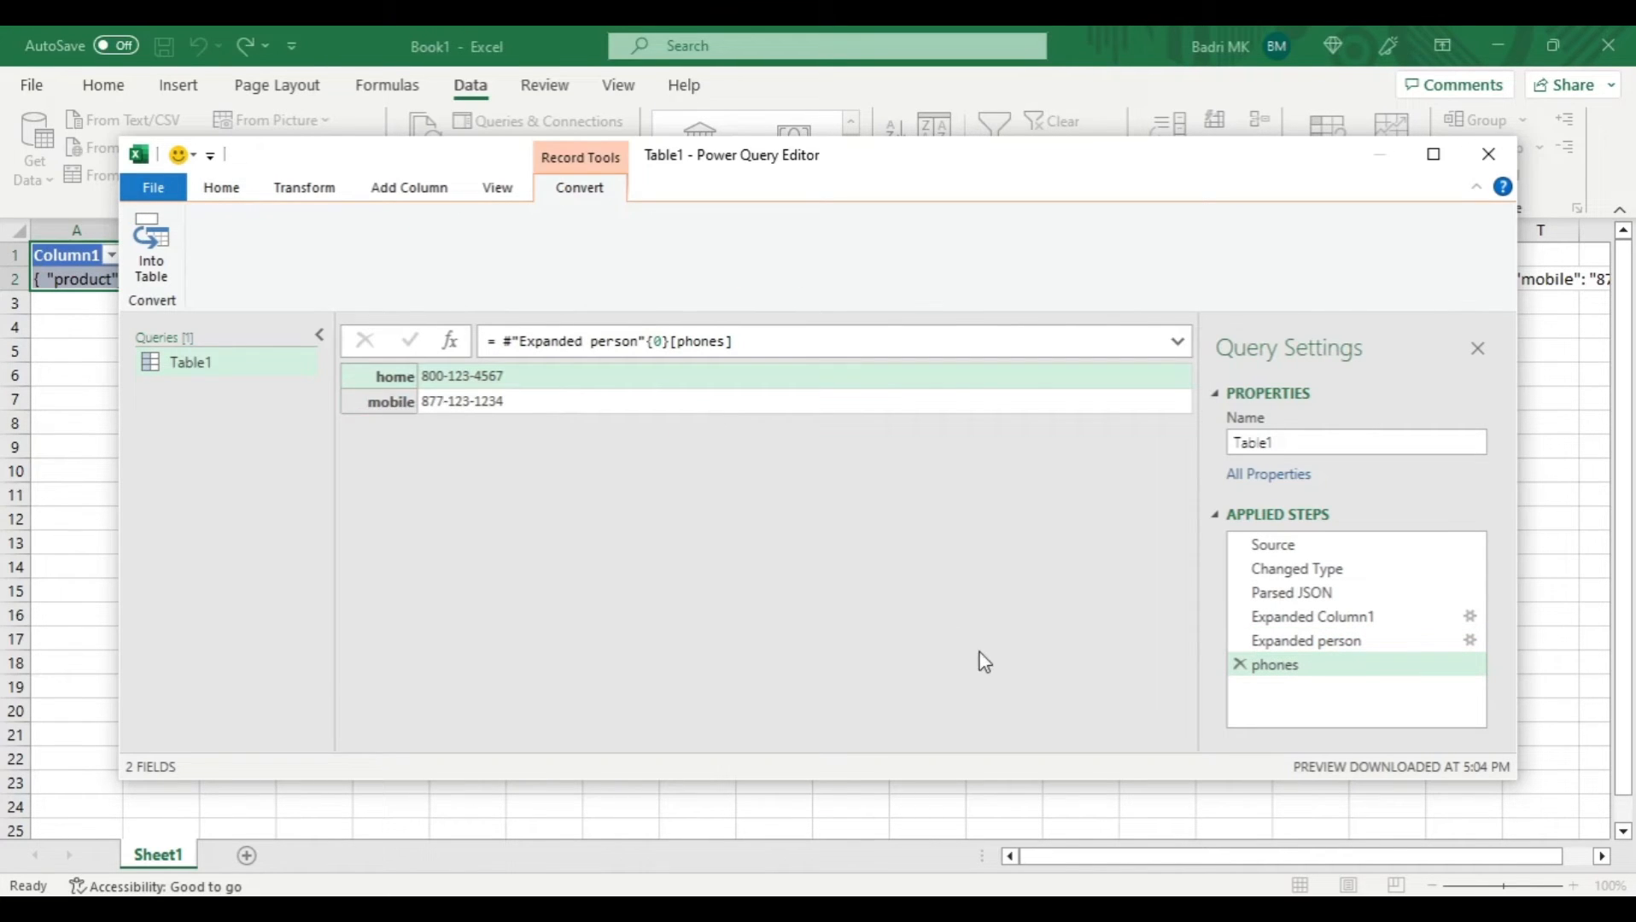
left_click(1239, 665)
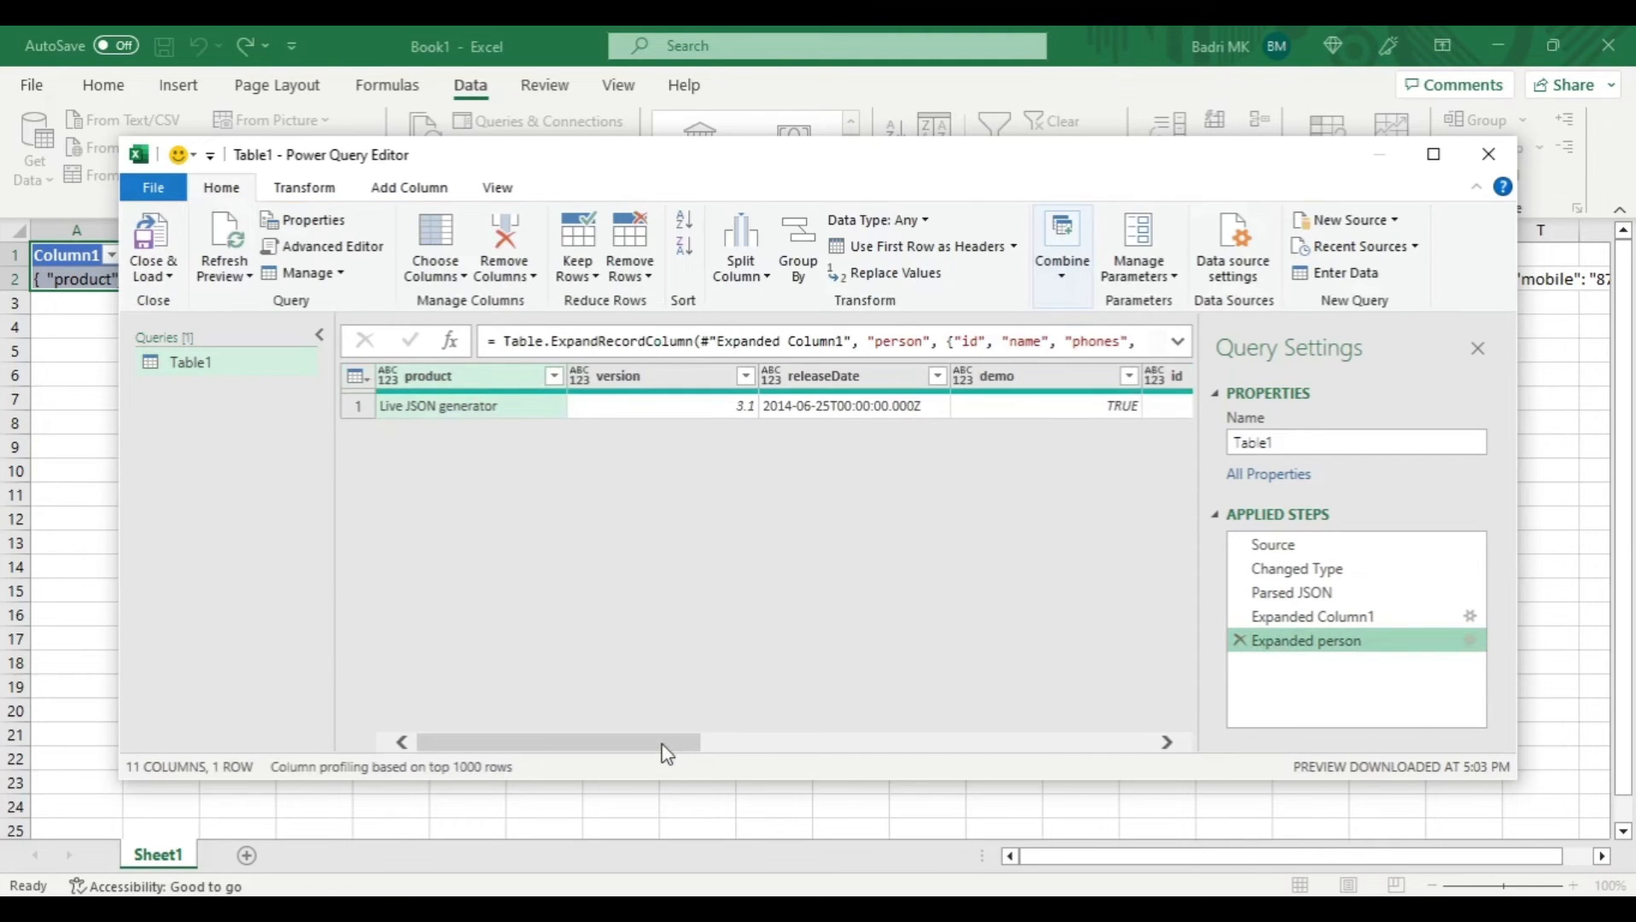
- Expand the phones column into home and mobile without using the original column name as prefix
left_click_drag(664, 752, 963, 745)
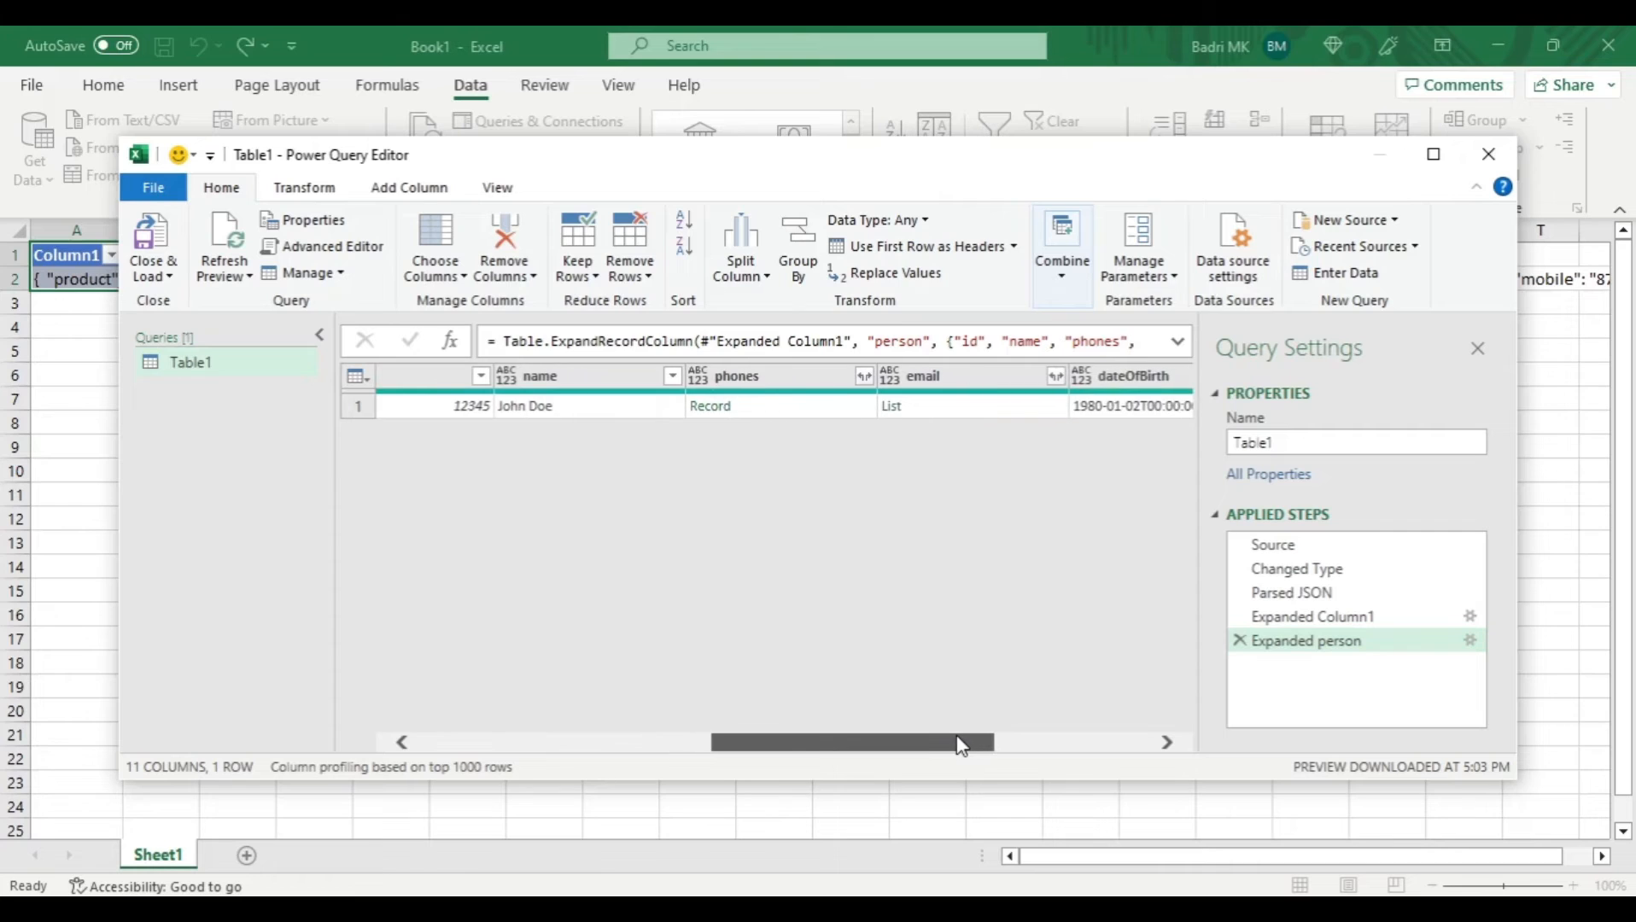
left_click(863, 377)
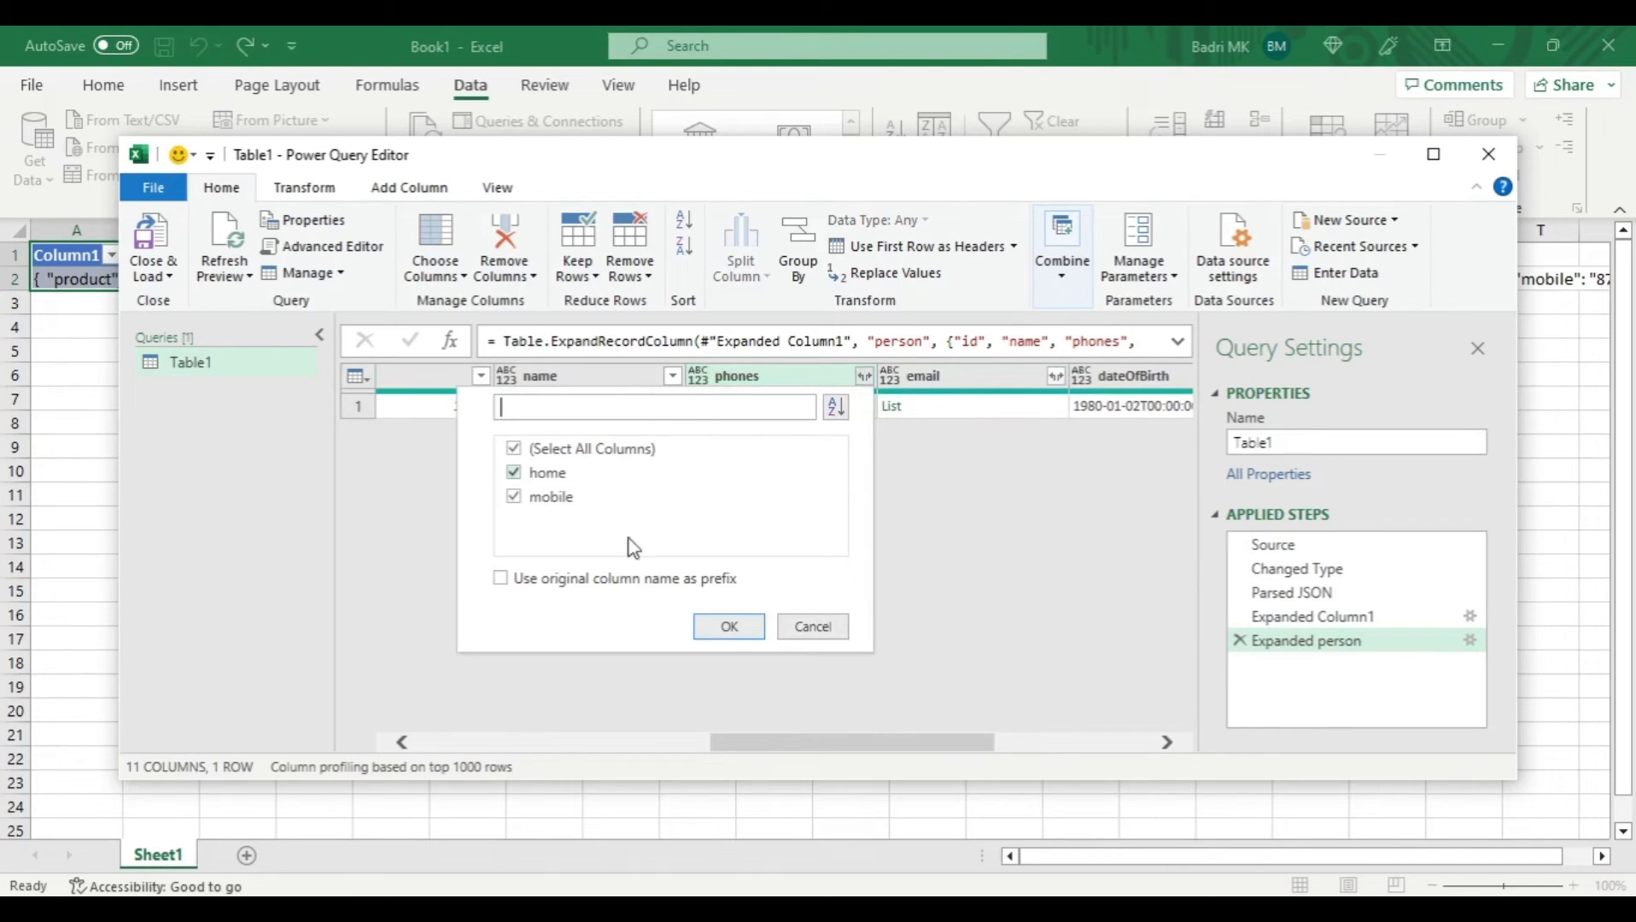
left_click(728, 626)
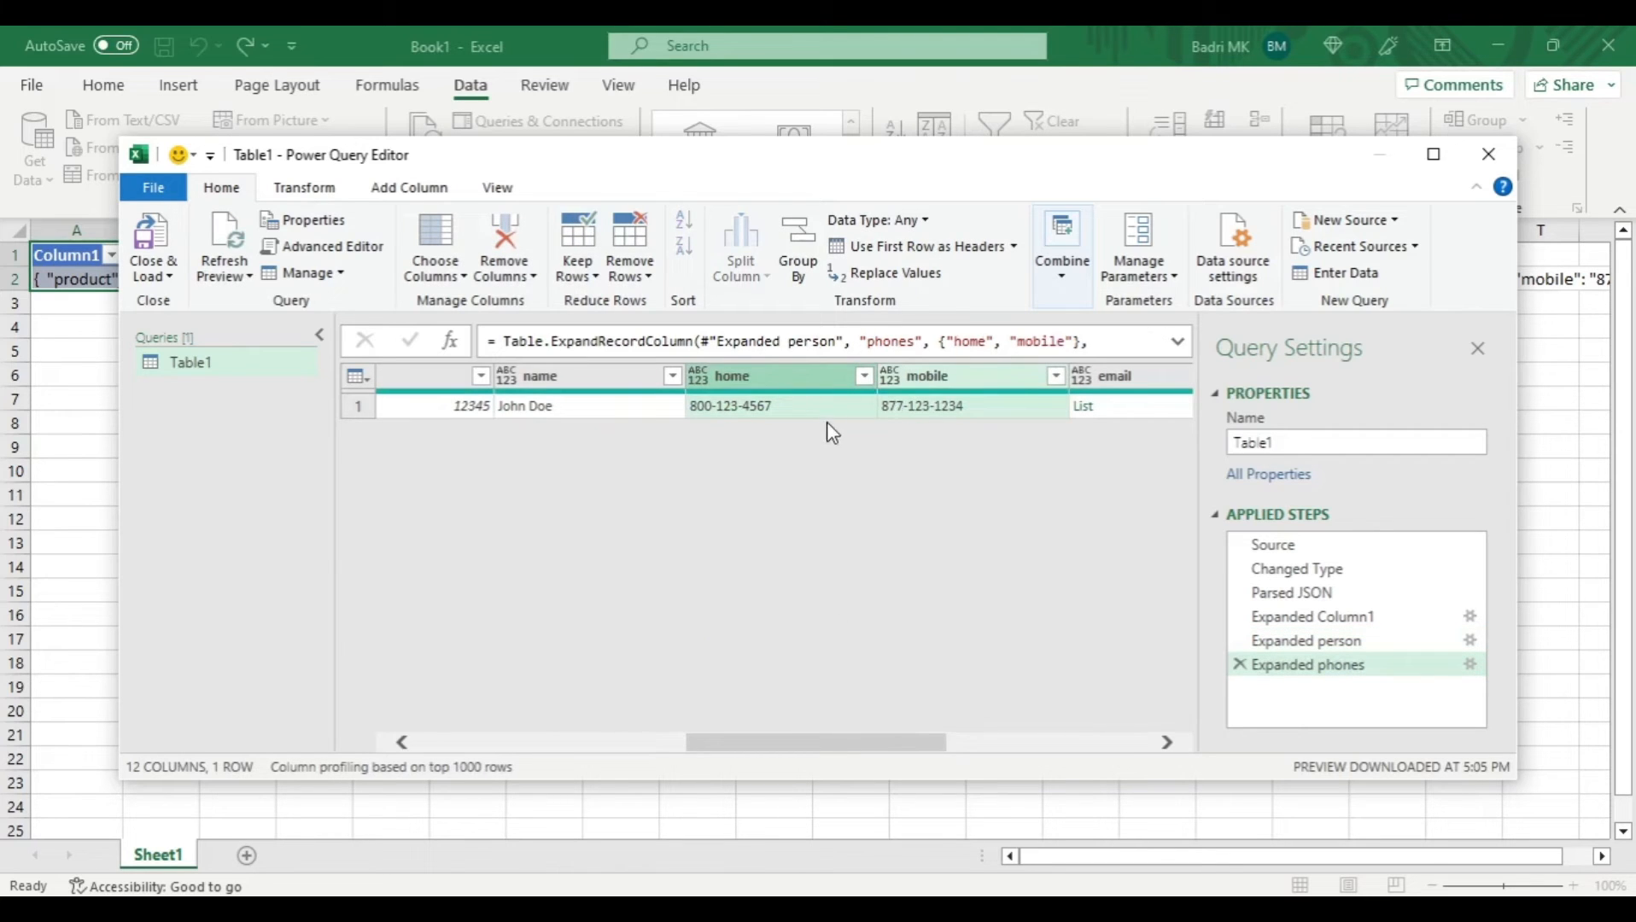
- Extract the values of the email list into a single text value, using Semicolon as the delimiter
left_click_drag(831, 743, 1008, 723)
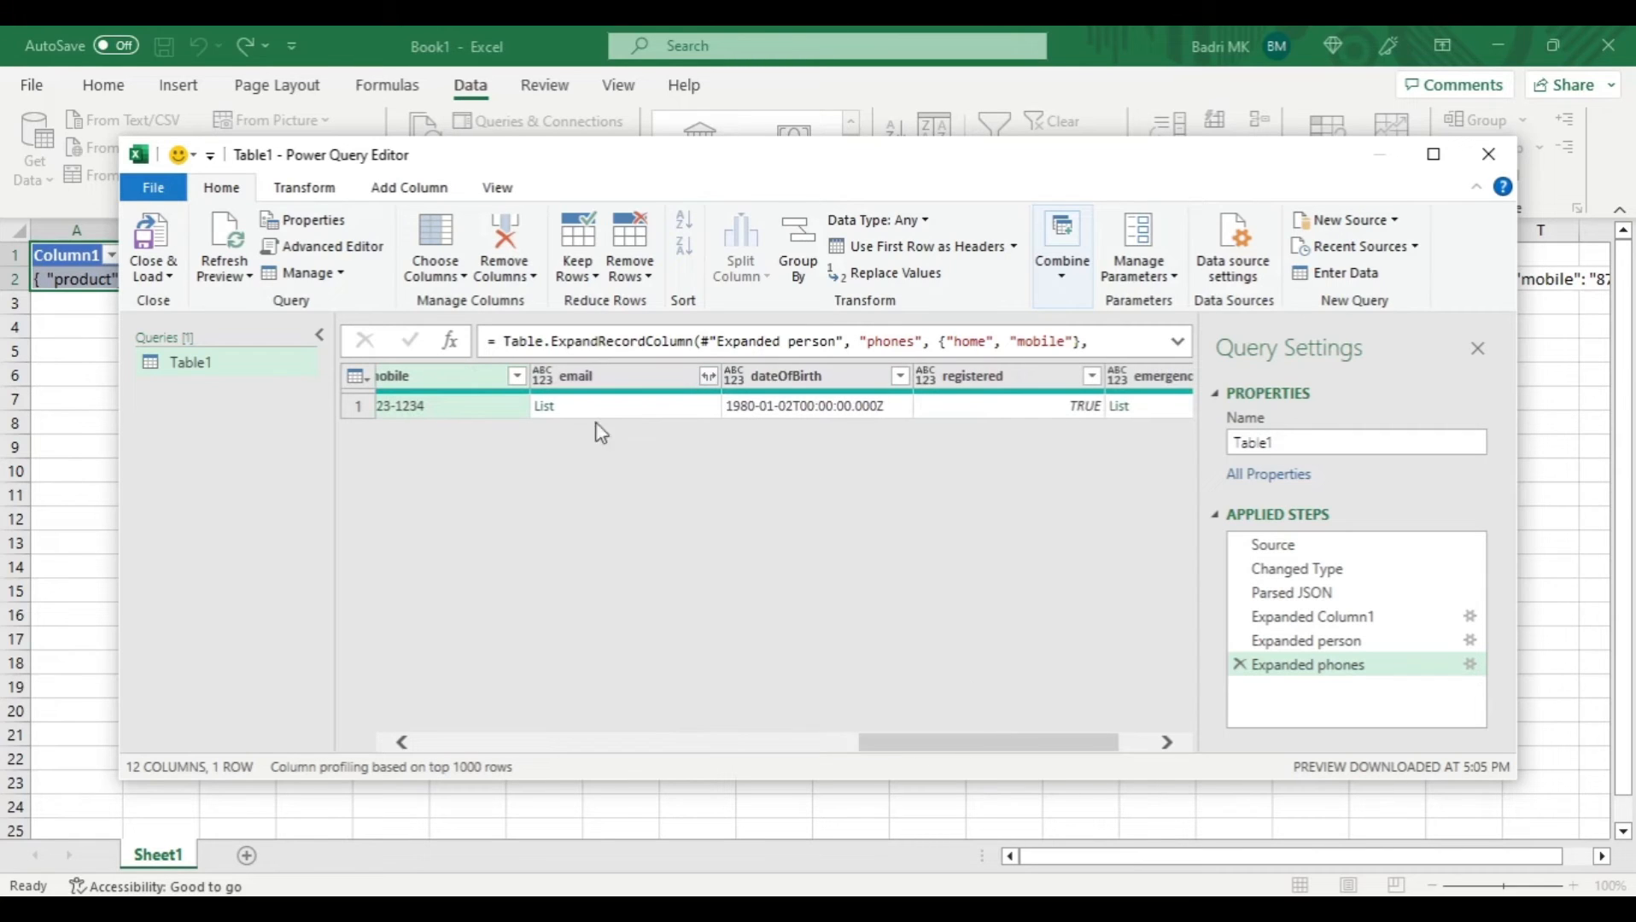
left_click(709, 376)
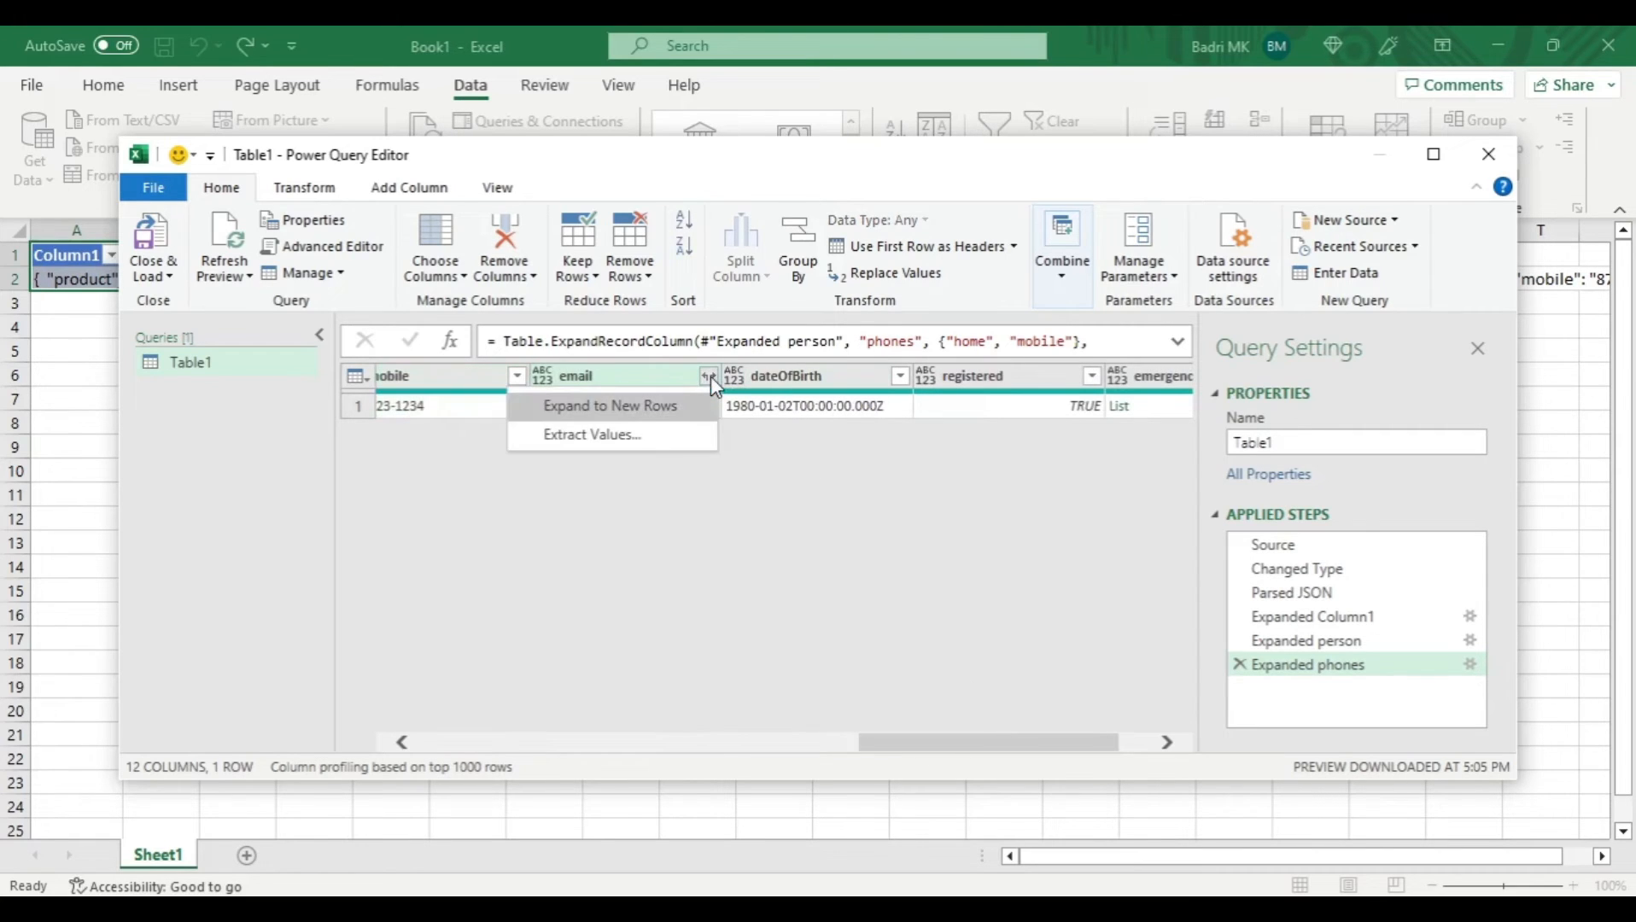
left_click(629, 437)
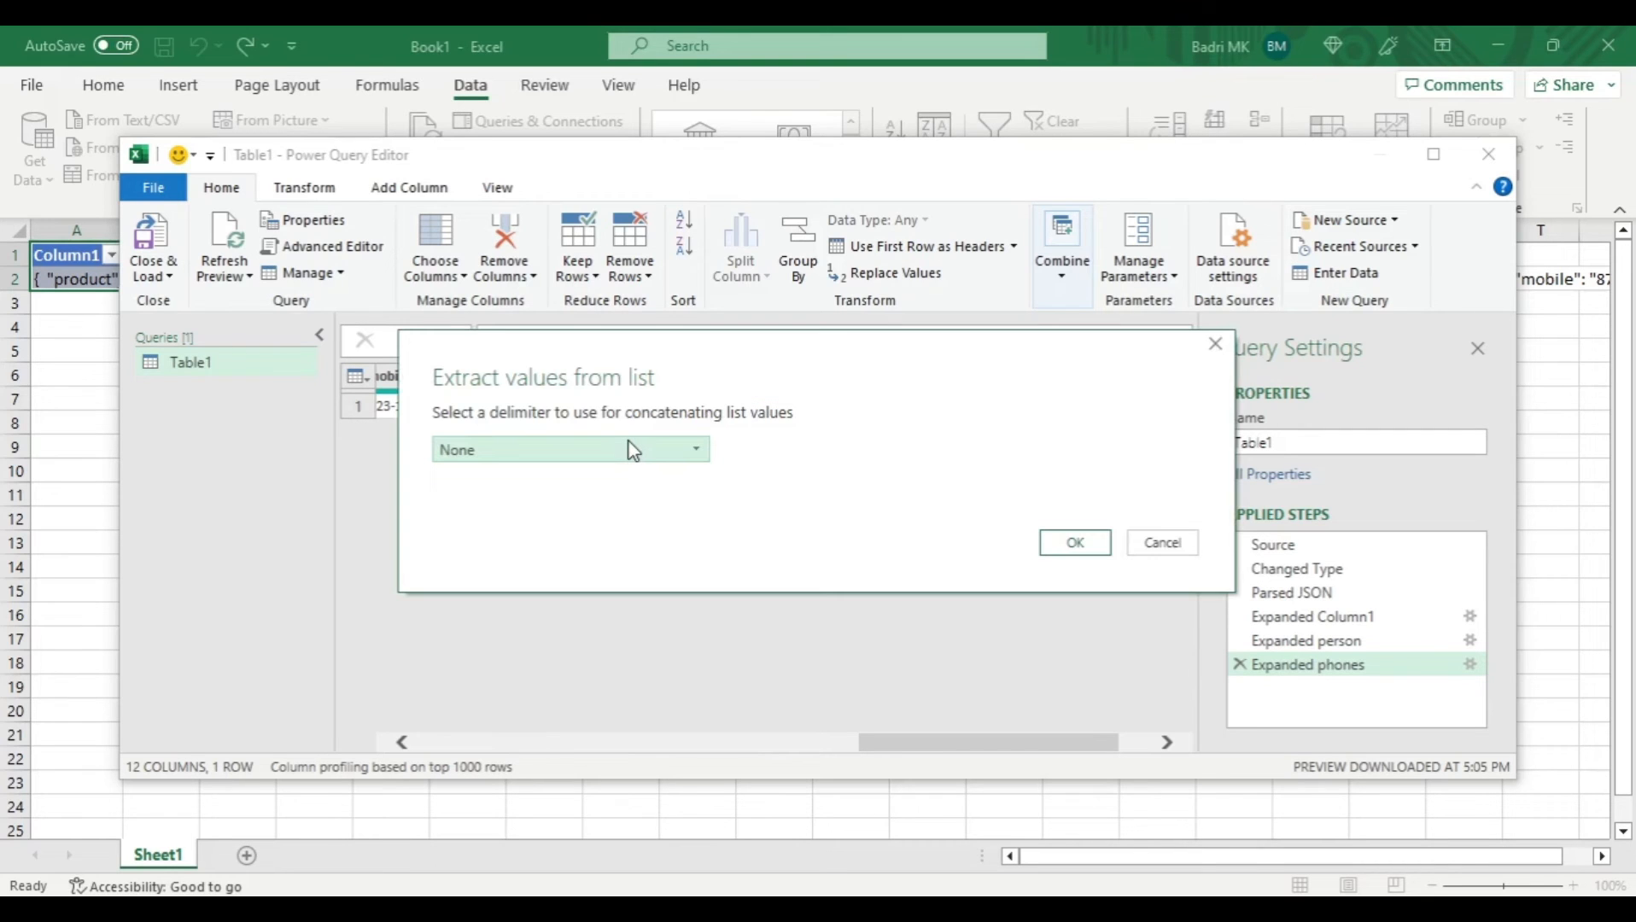
left_click(627, 450)
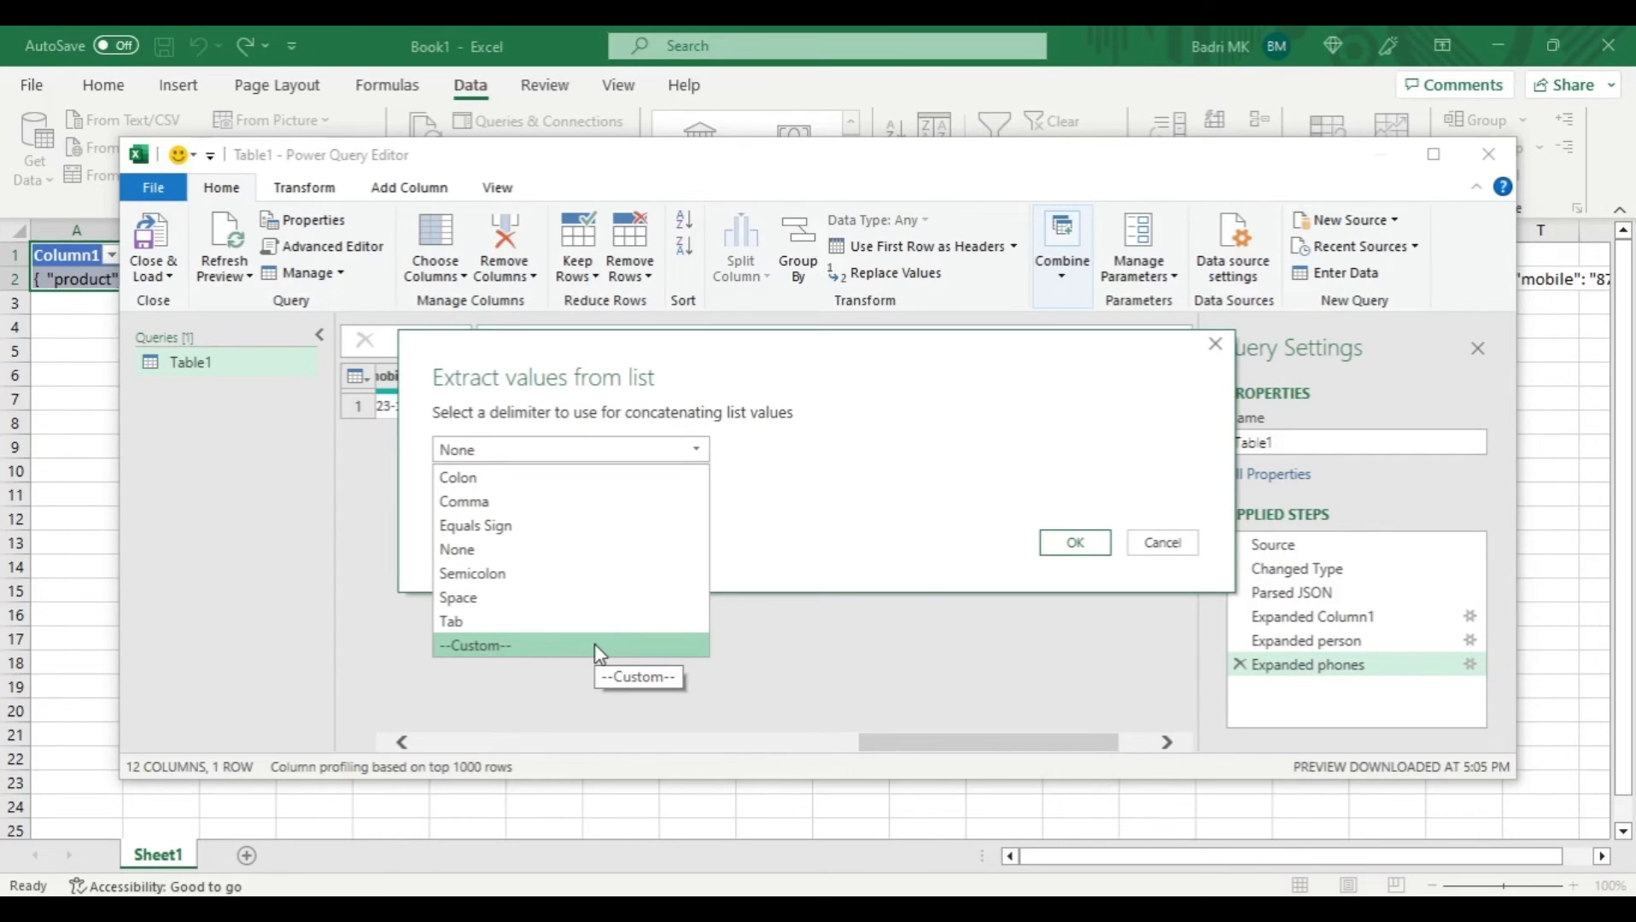
left_click(603, 574)
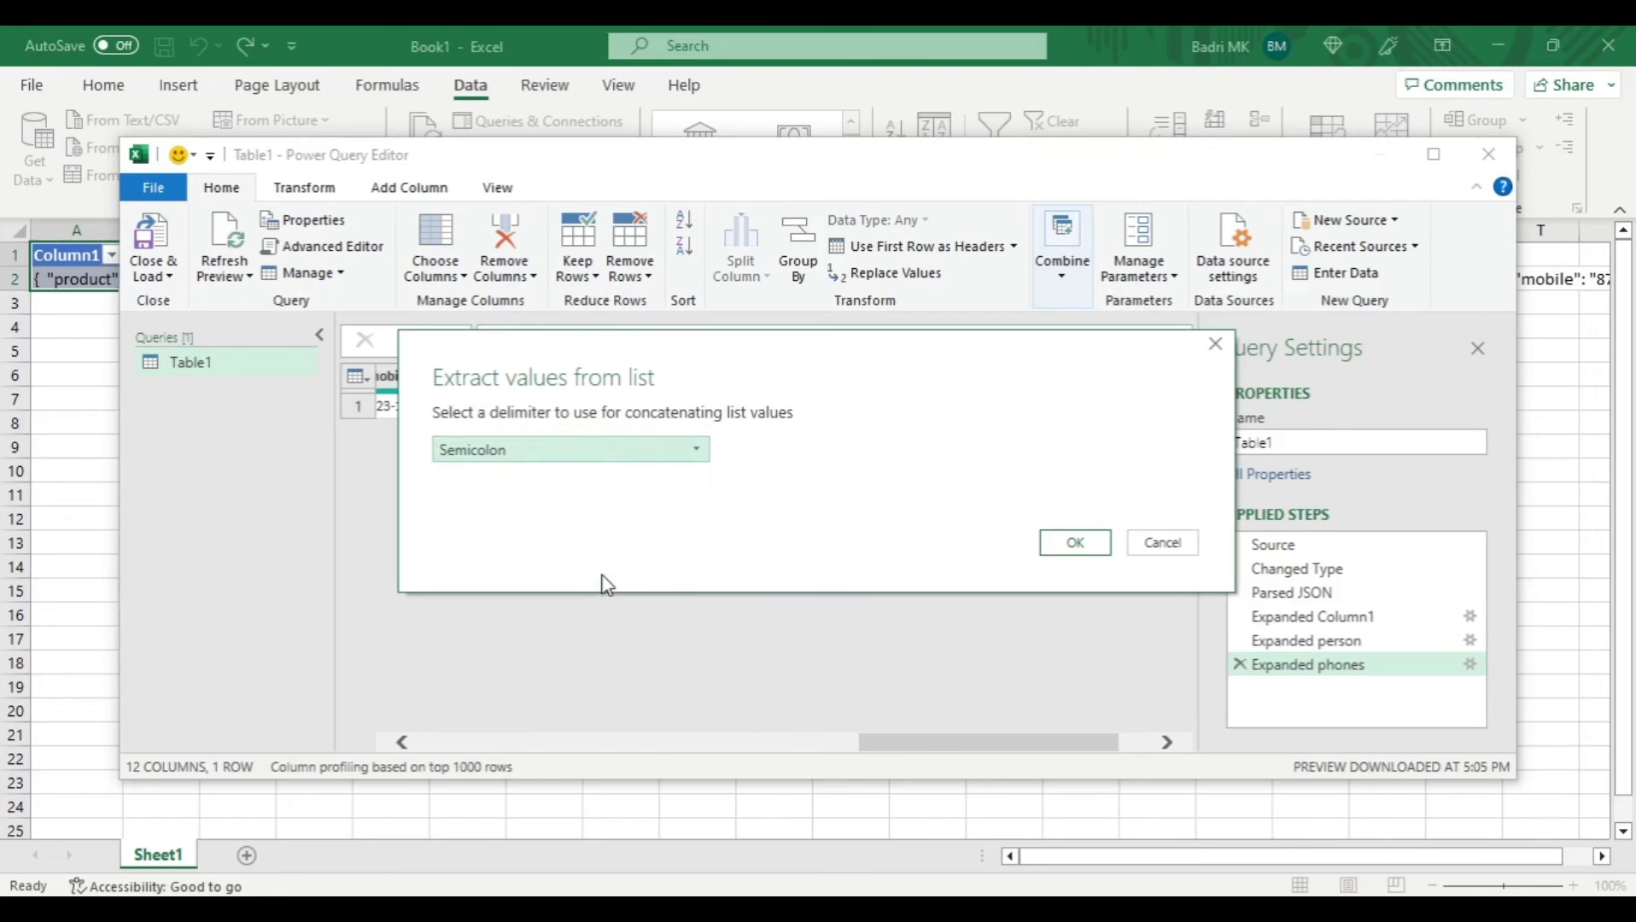
left_click(1075, 543)
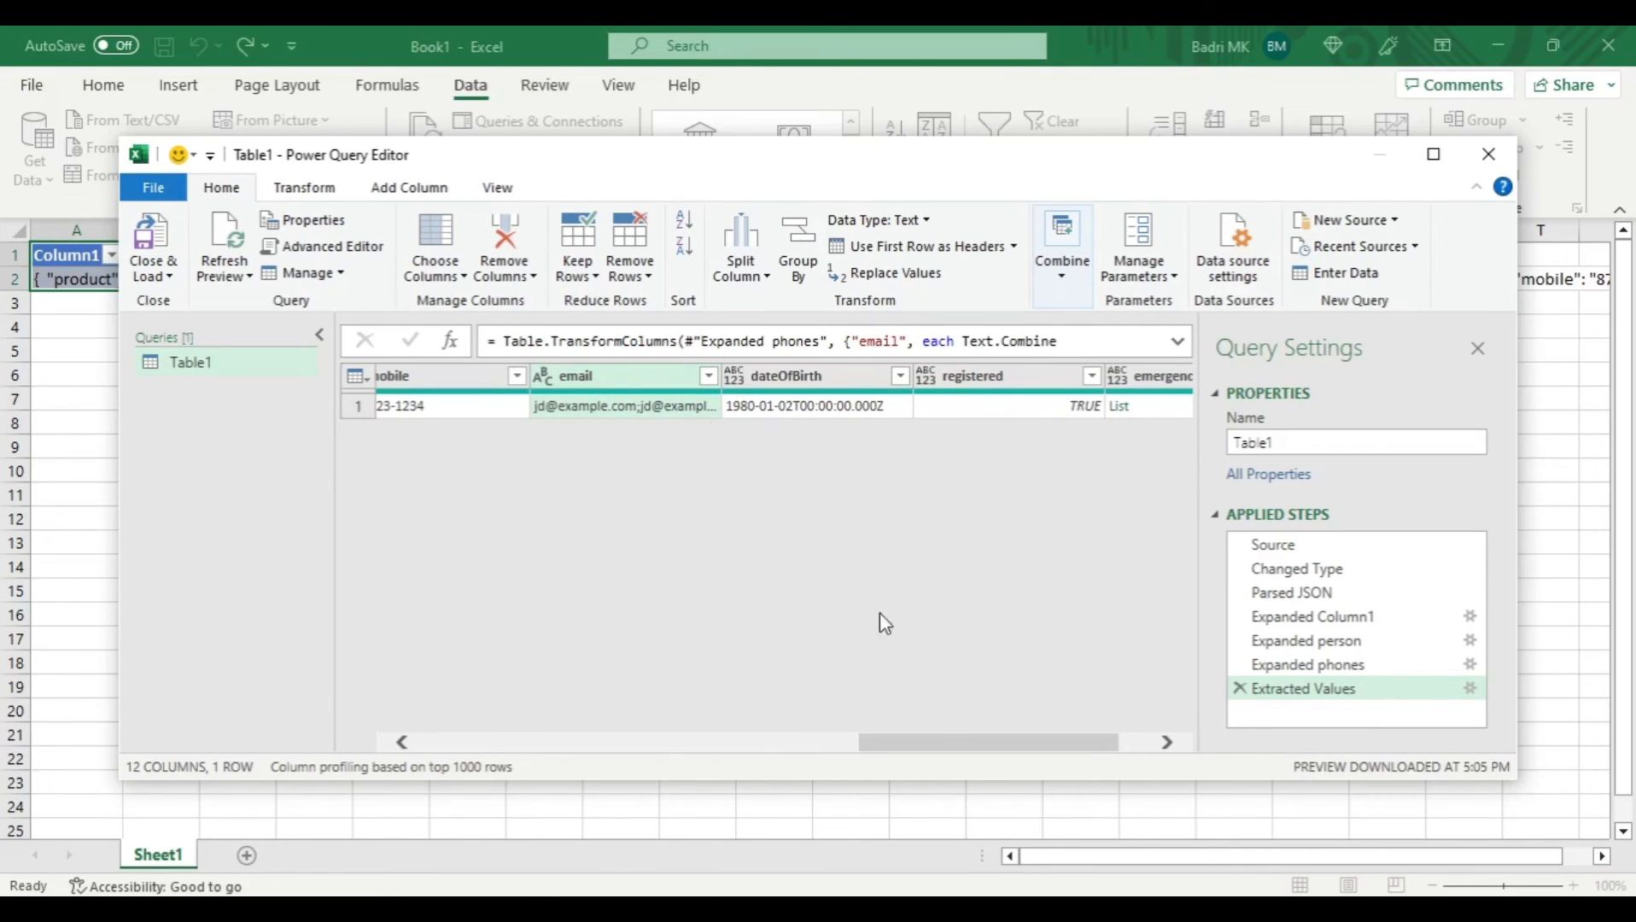
- Expand the emergencyContacts list to new rows
left_click_drag(957, 741, 1045, 741)
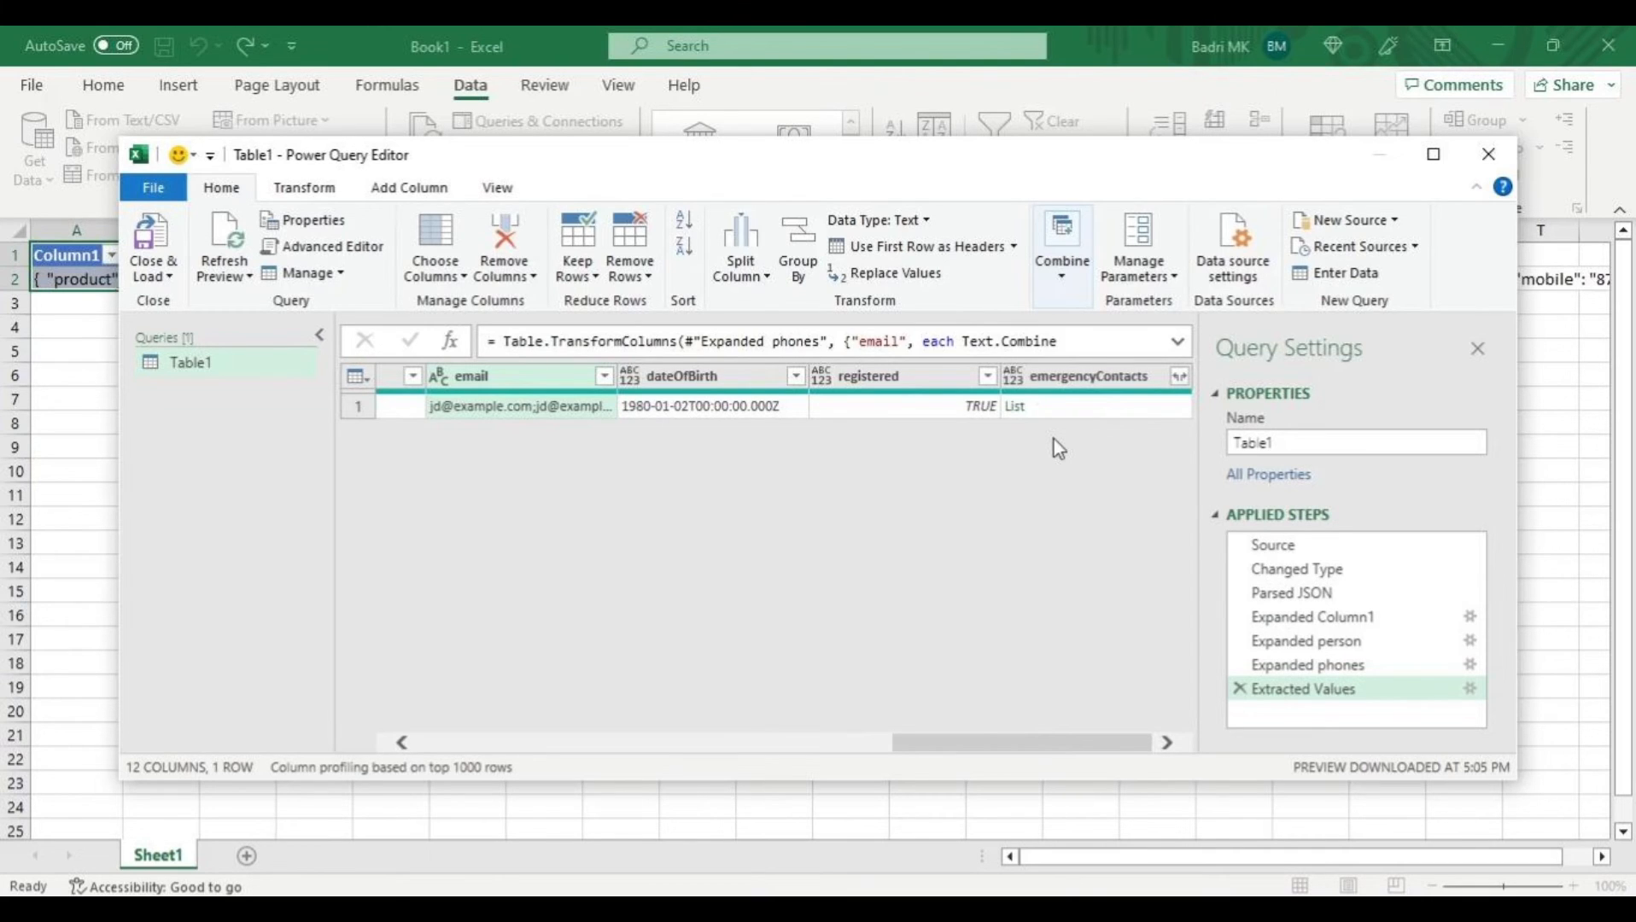
left_click(1304, 688)
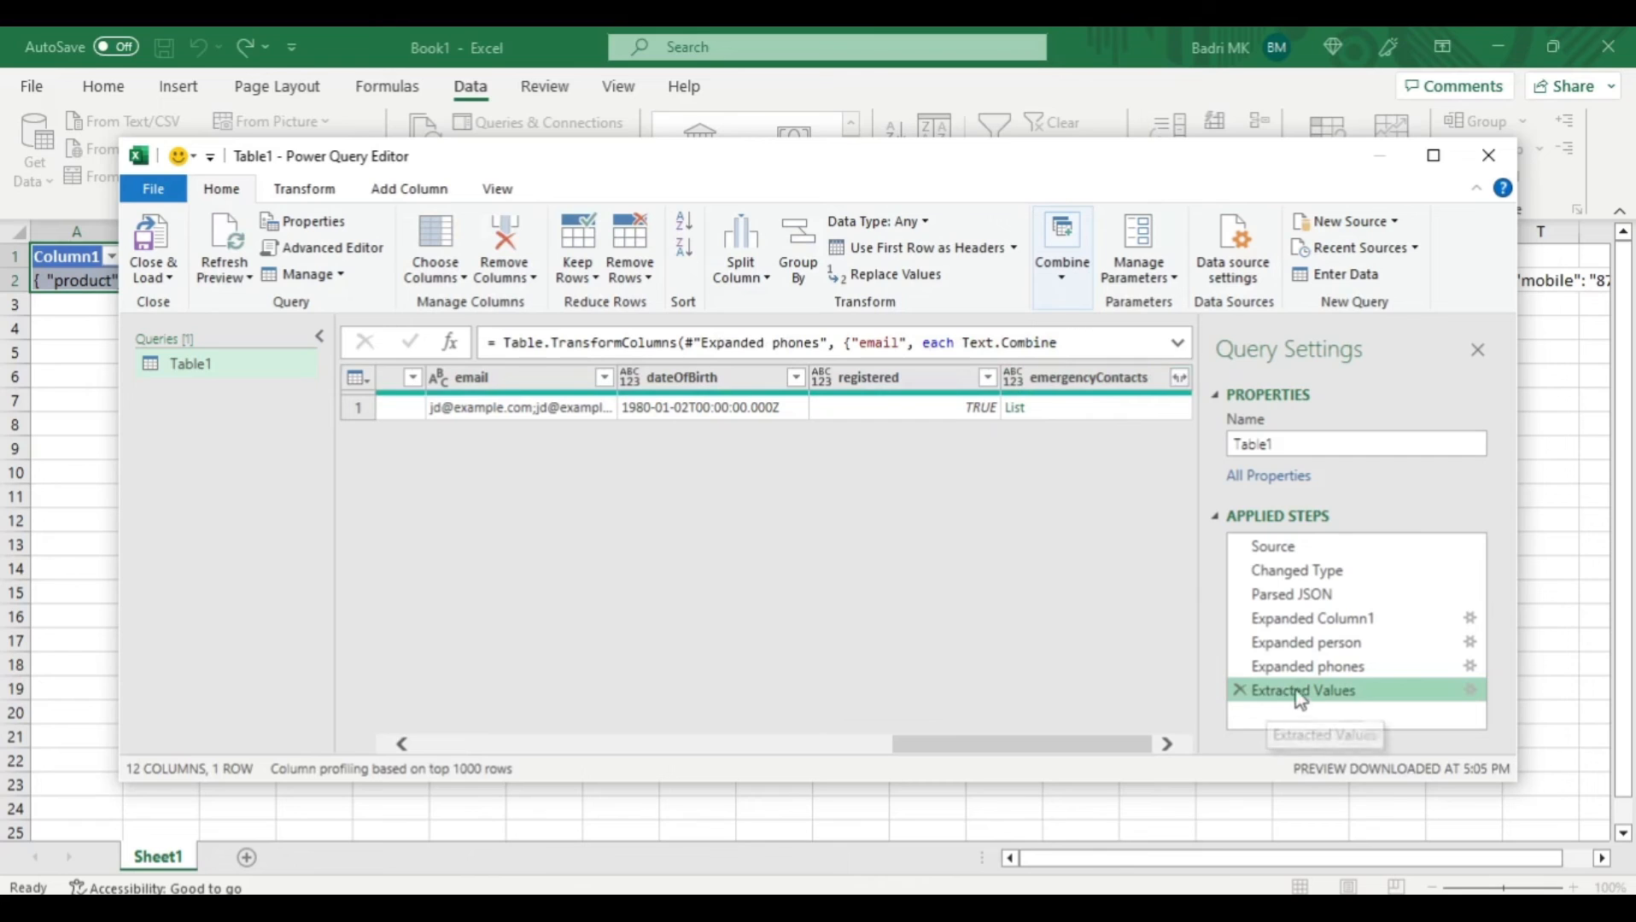
left_click(1180, 379)
left_click(1180, 380)
left_click(1180, 379)
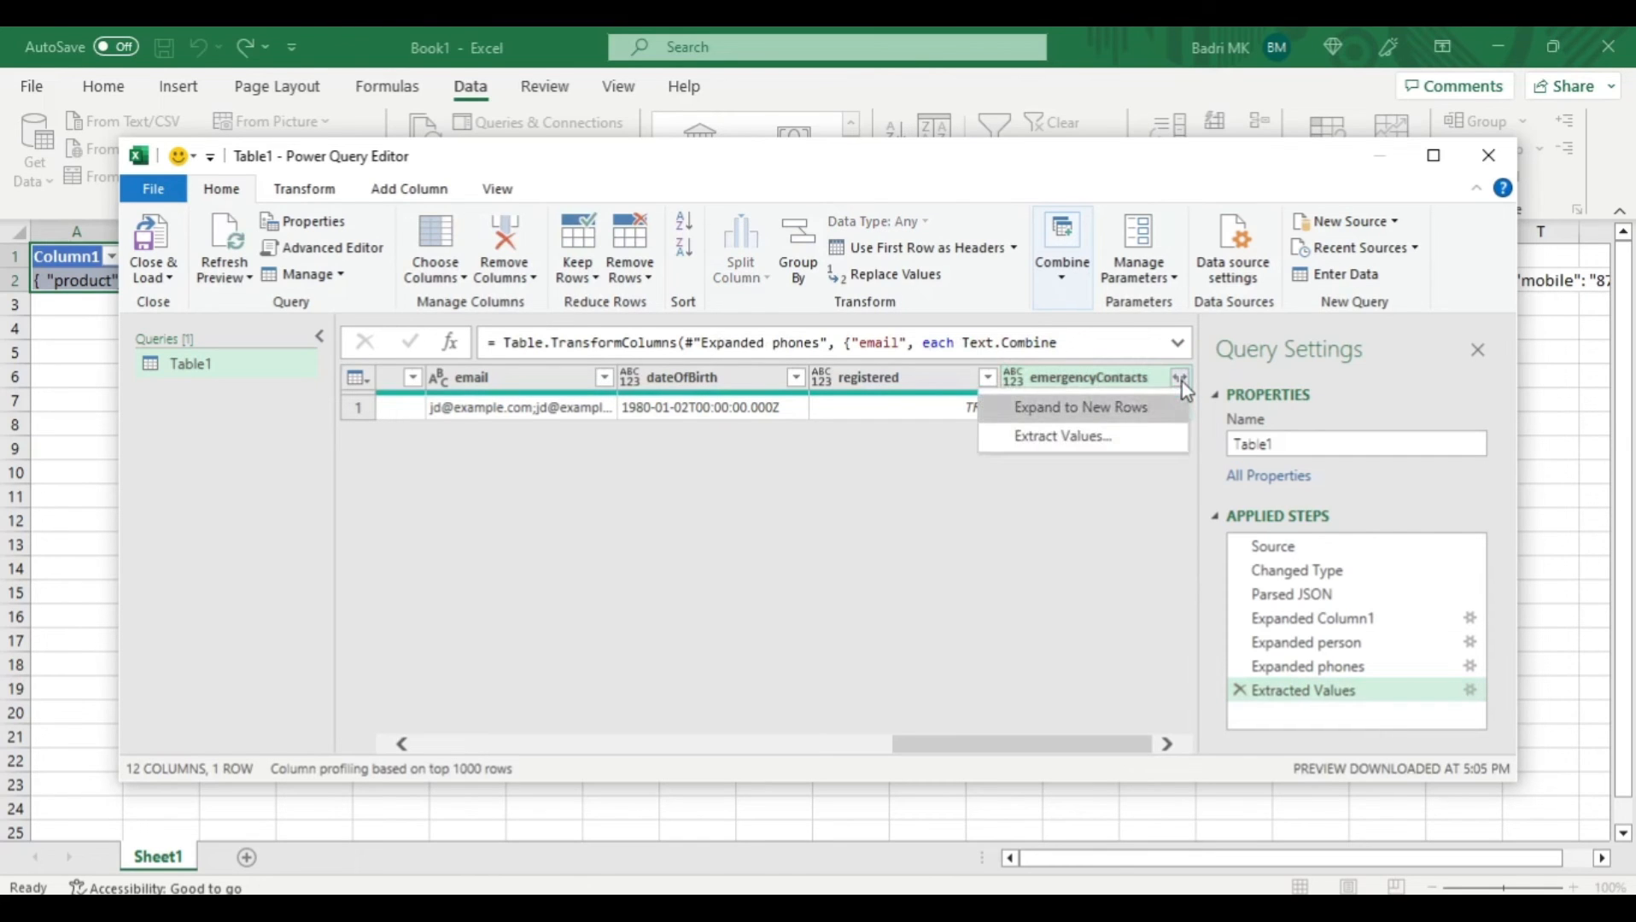
left_click(1127, 410)
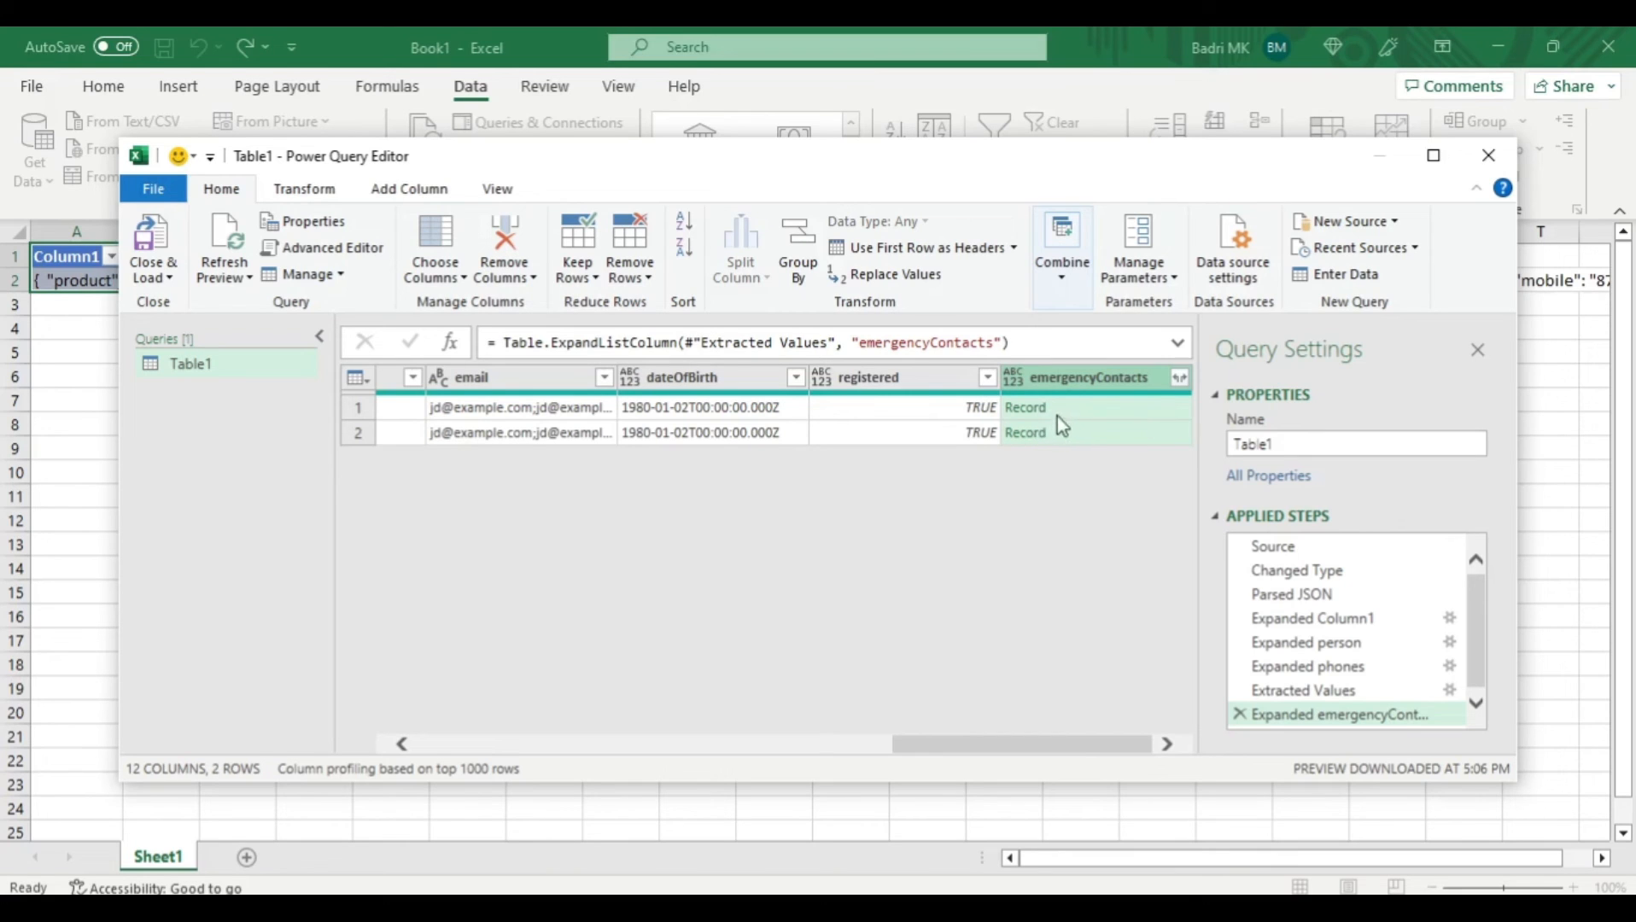
- Expand the emergencyContacts records into name, phone and relationship, using the original column name as prefix
left_click(1181, 378)
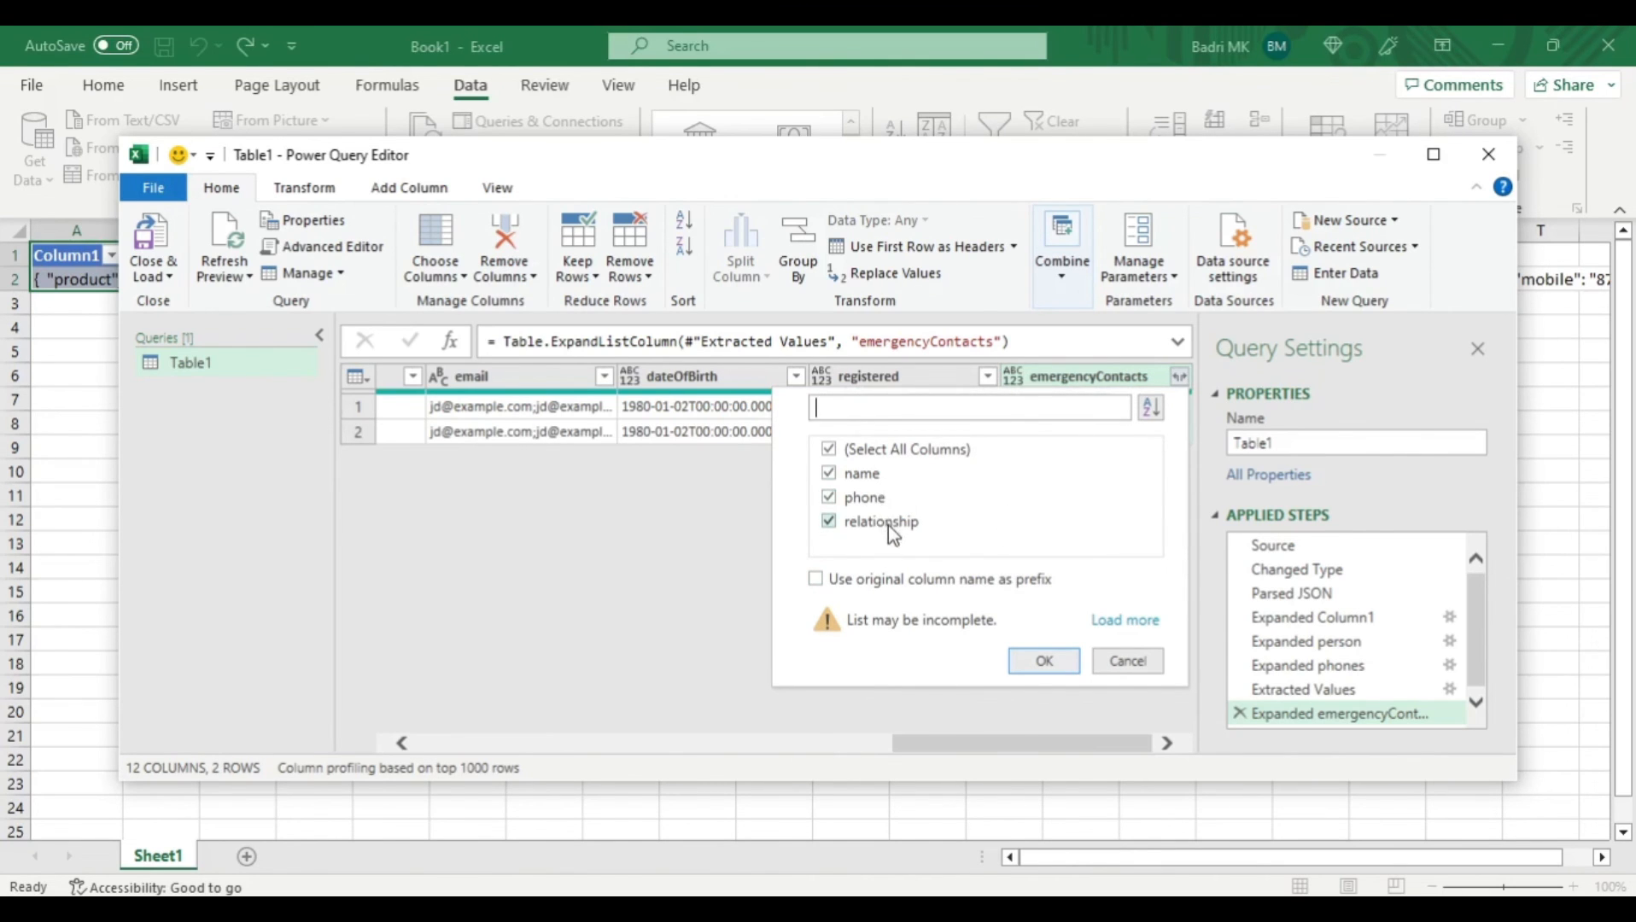
left_click(915, 583)
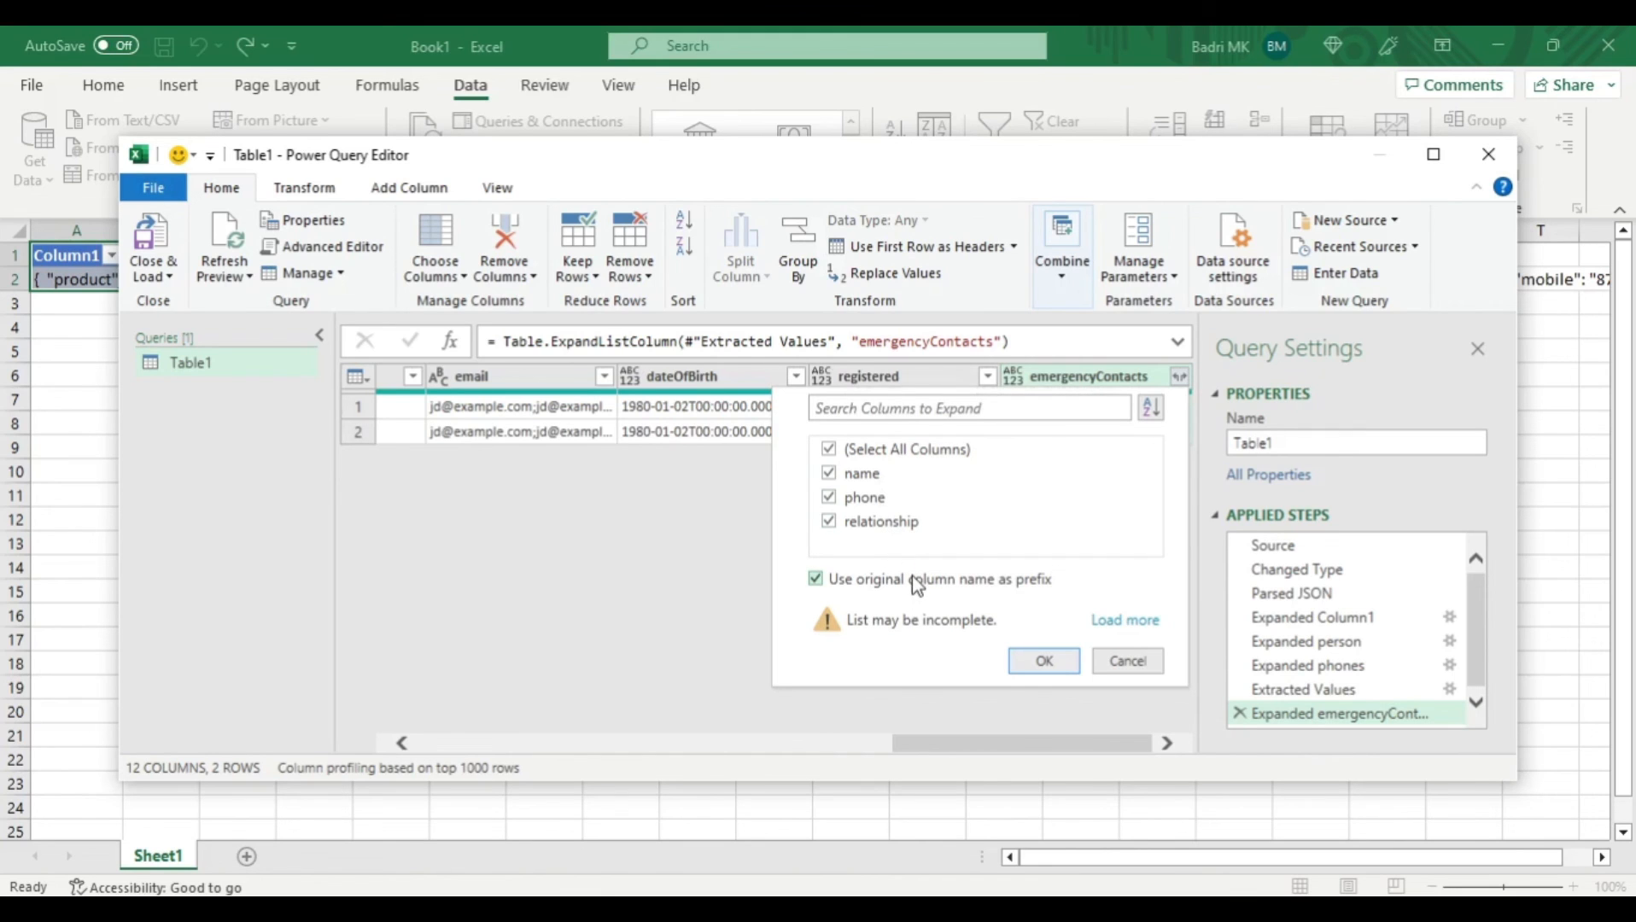
left_click(1044, 661)
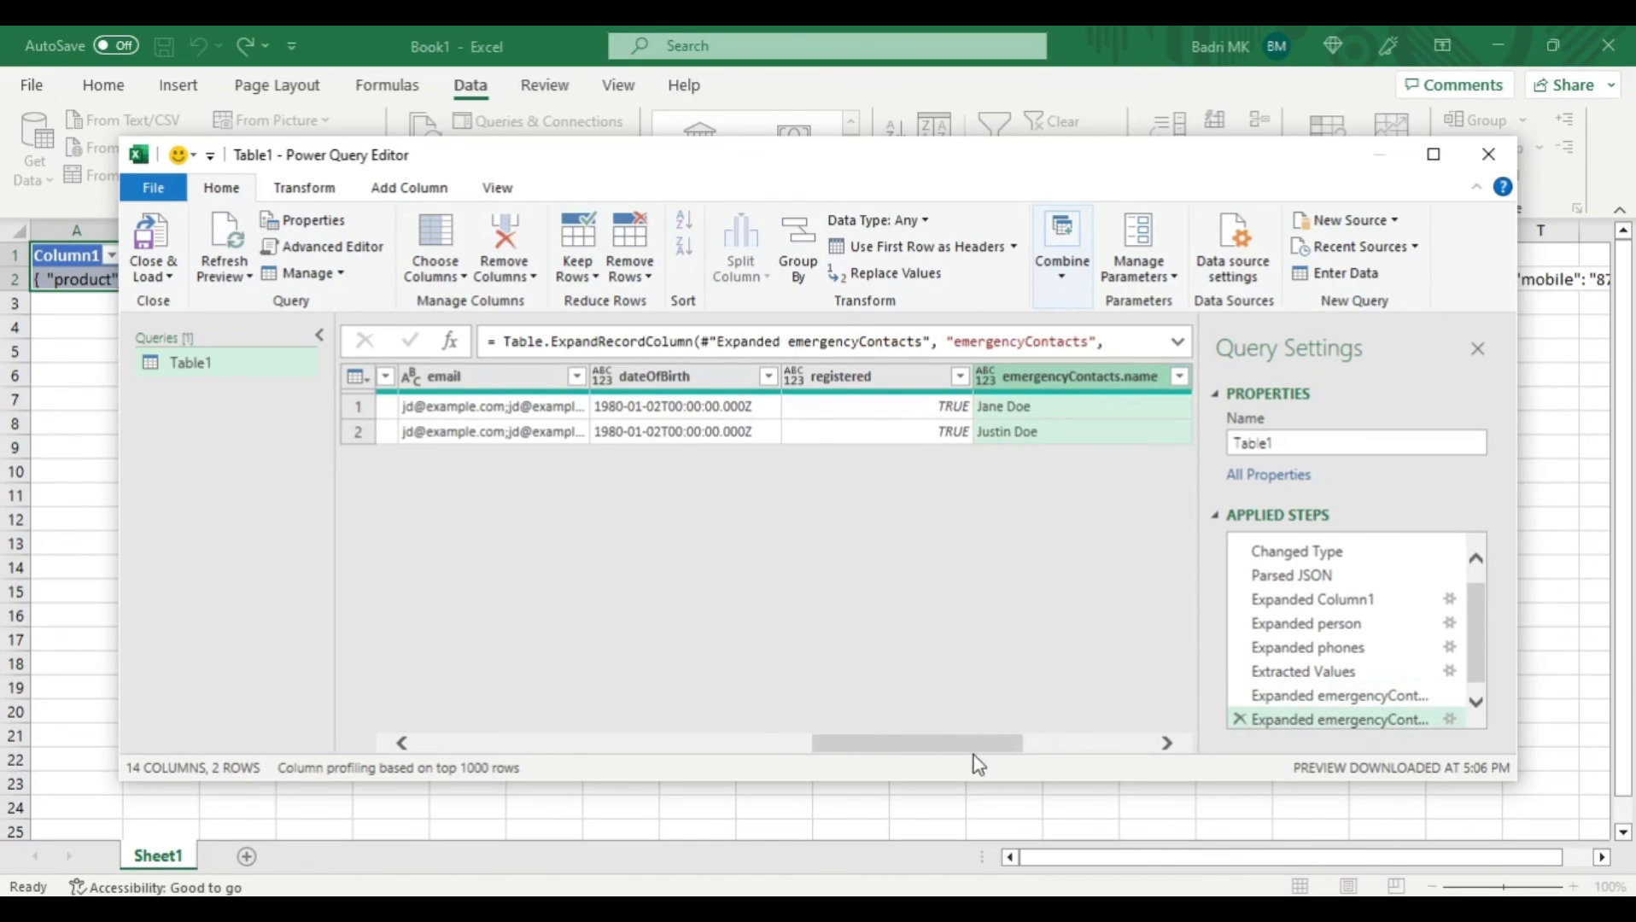
left_click_drag(973, 743, 1160, 744)
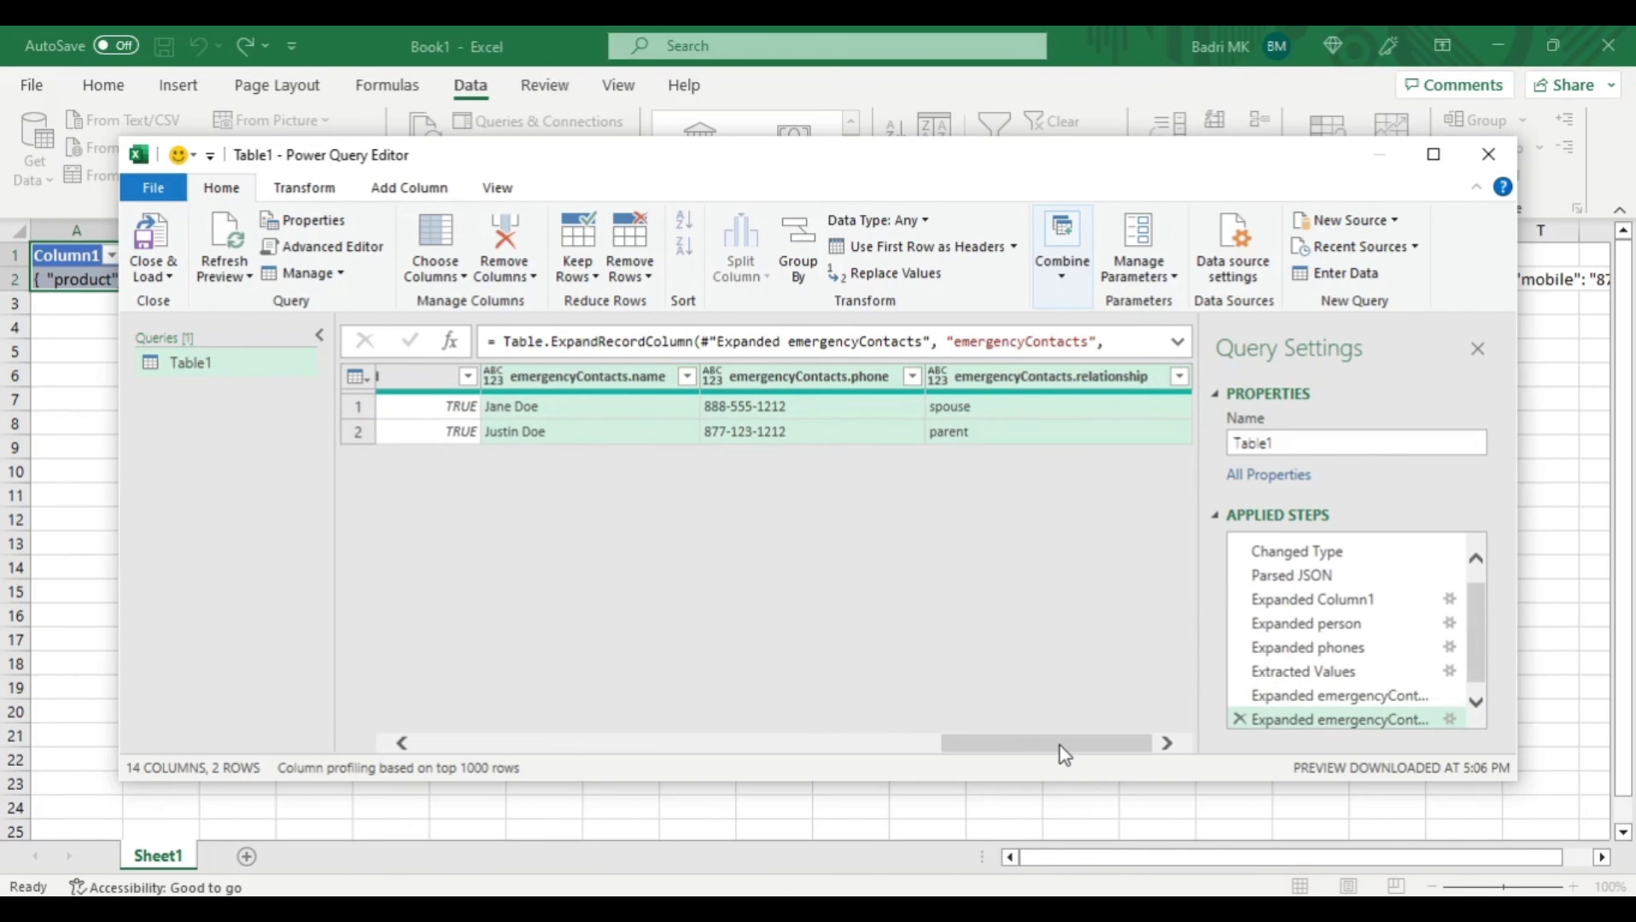
- Close the query and load its result into a new worksheet, clearing away the accessibility tip and the Queries & Connections pane
left_click_drag(1059, 746, 466, 755)
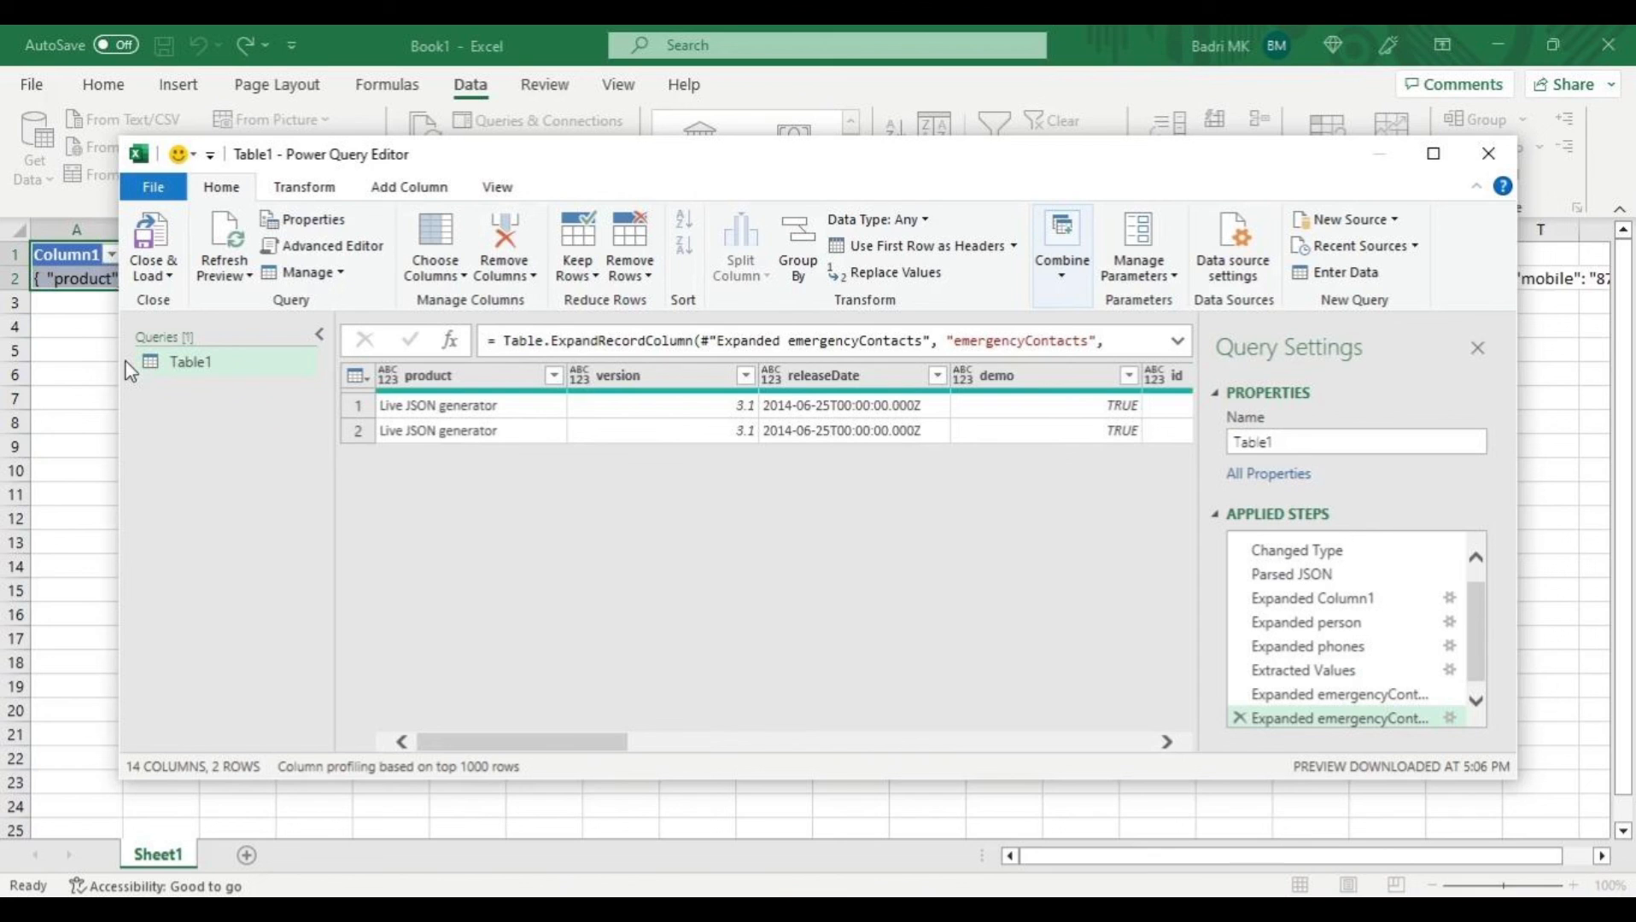
left_click(163, 246)
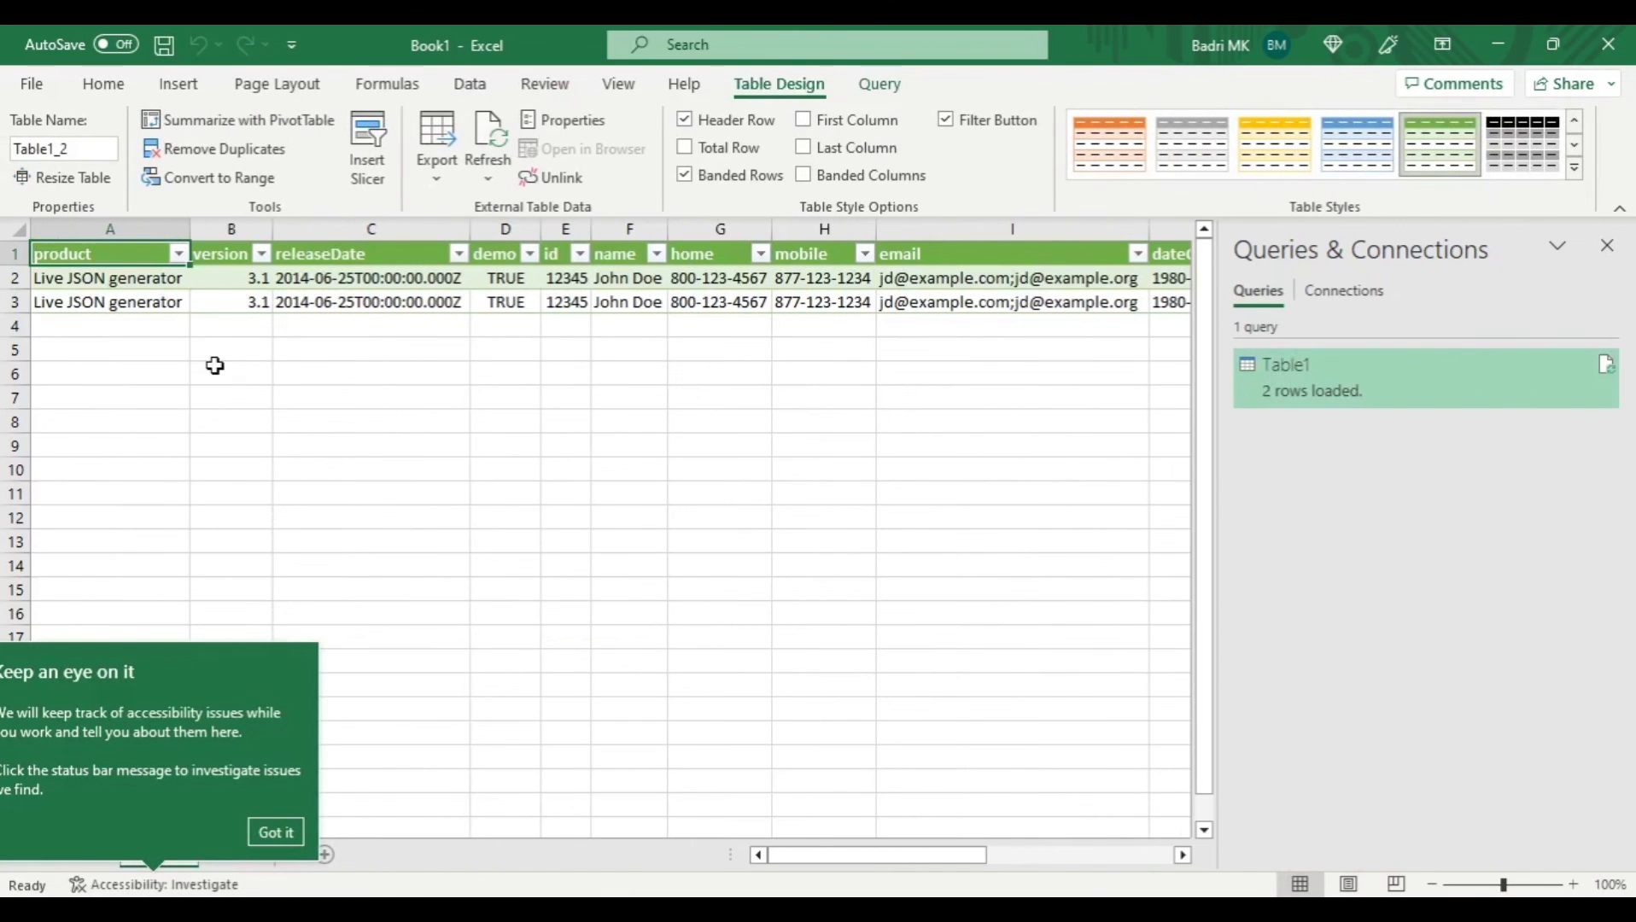
left_click(285, 832)
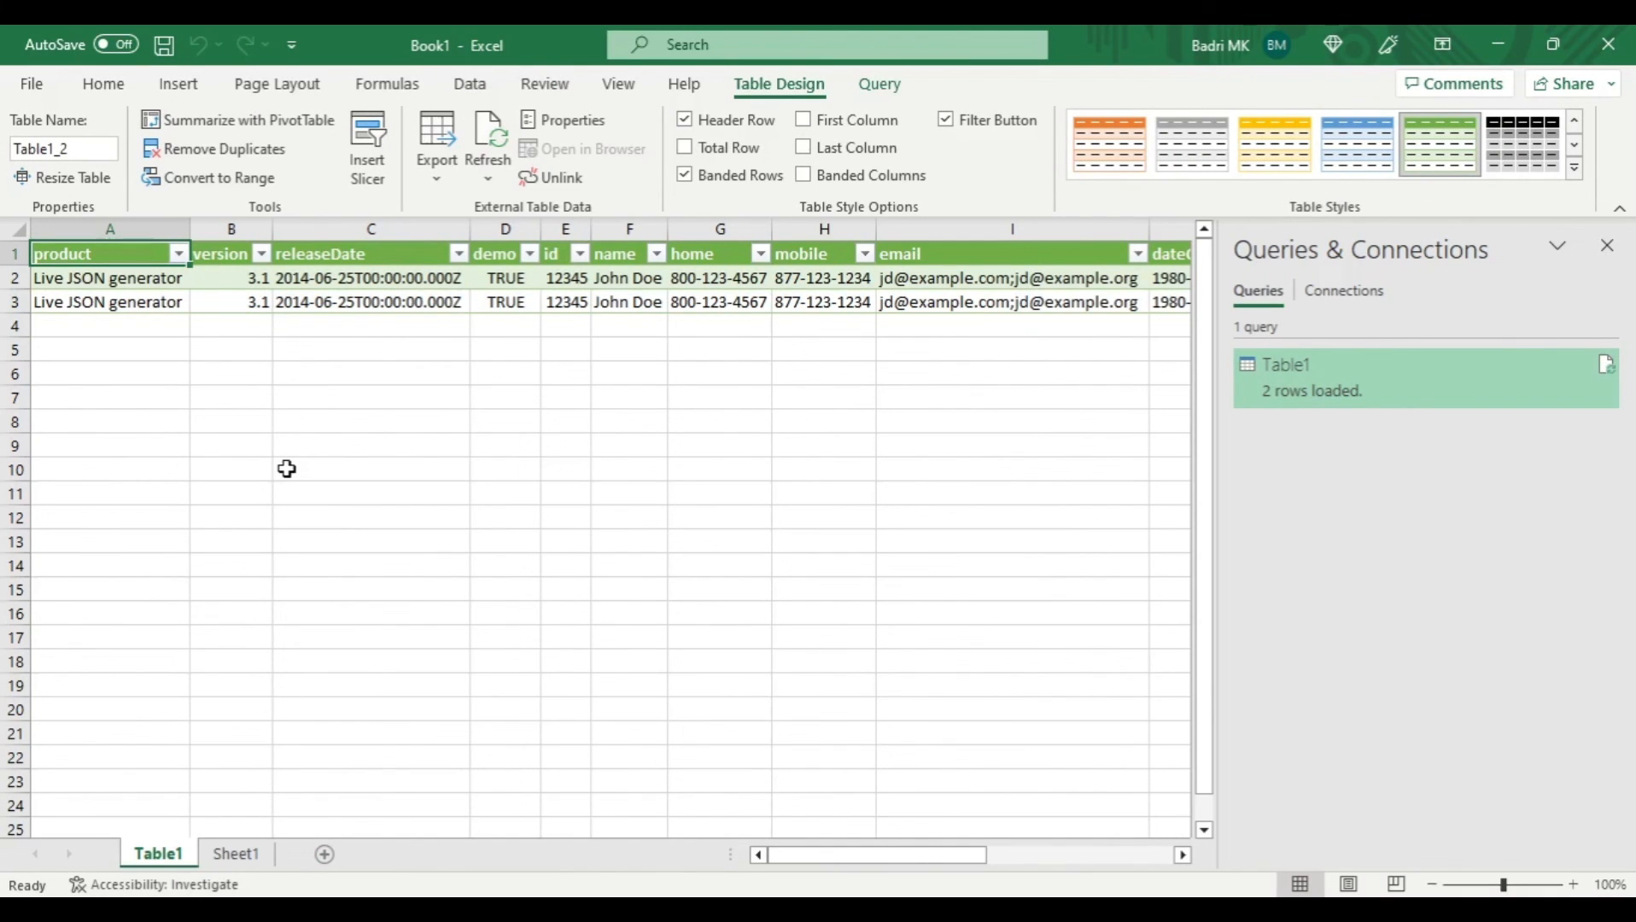
left_click(1607, 246)
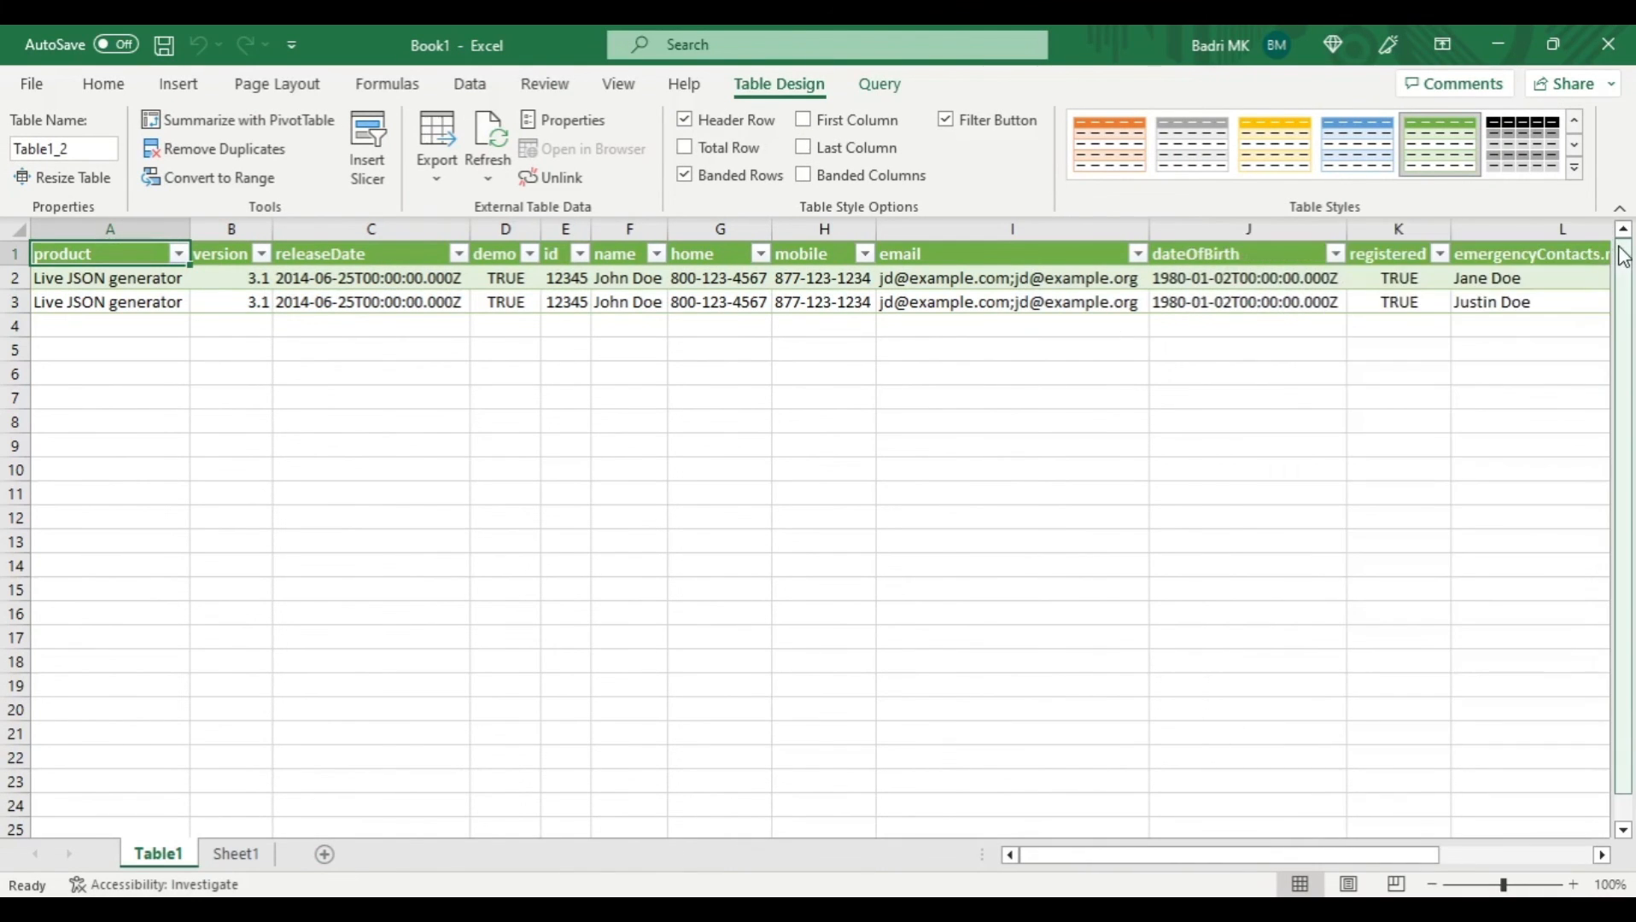
- Examine row 3 of the loaded table across its columns, from version to emergencyContacts.relationship
left_click(946, 303)
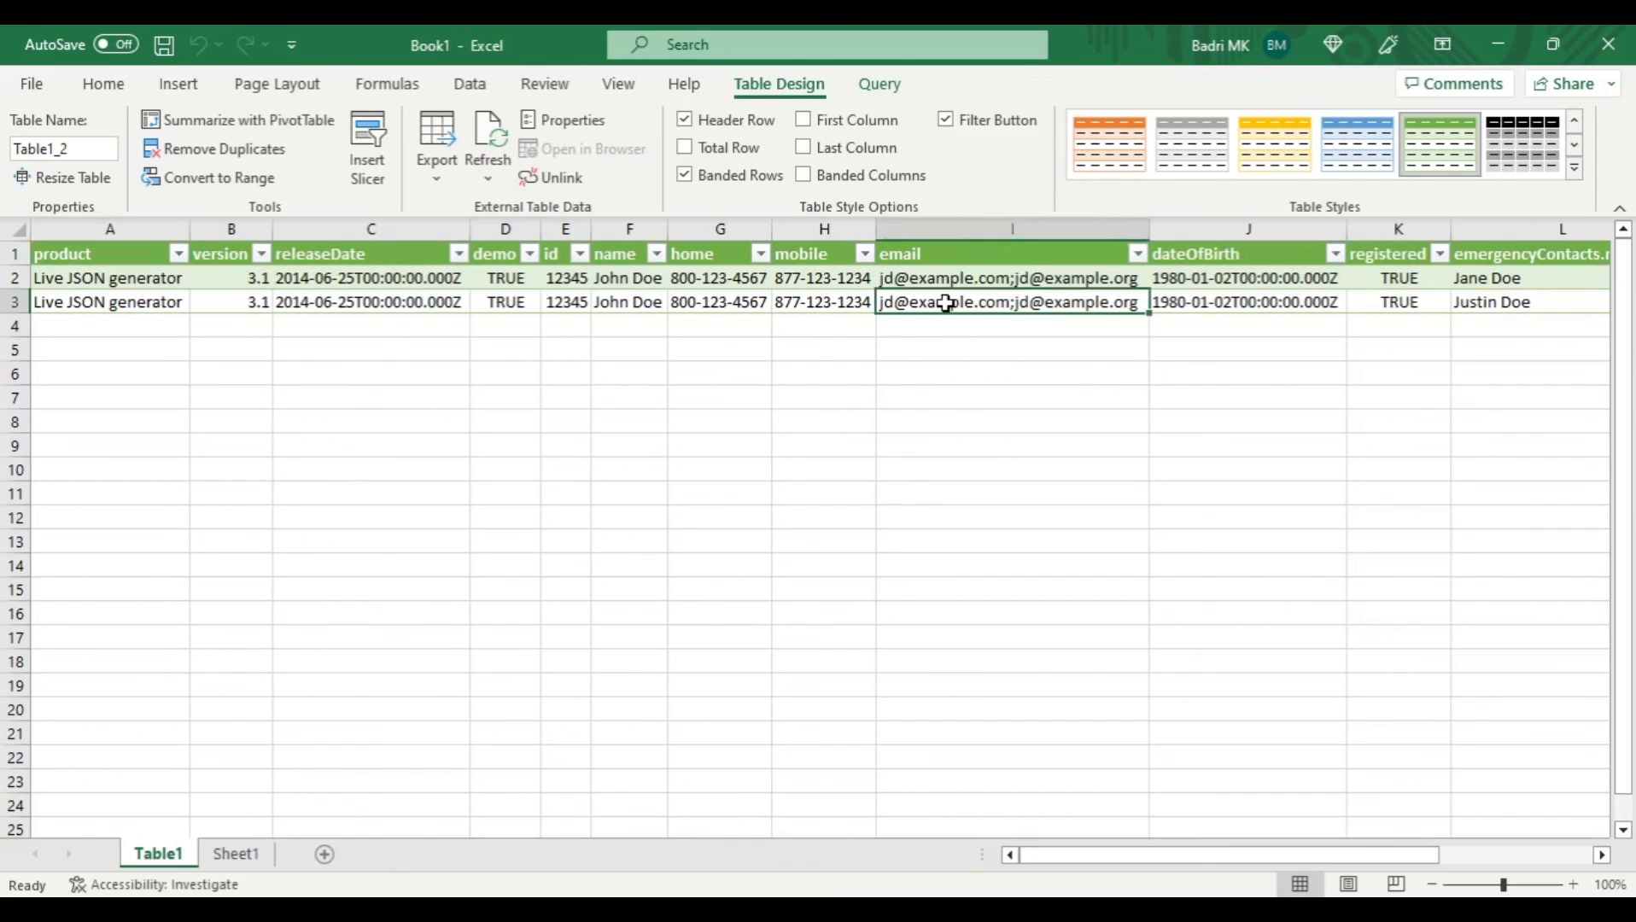
key("Left")
key("Left")
key("Left")
key("Left")
key("Left")
key("Left")
key("Left")
key("Left")
key("Right")
key("Right")
key("Right")
key("Right")
key("Right")
key("Right")
key("Right")
key("Right")
key("Right")
key("Right")
key("Right")
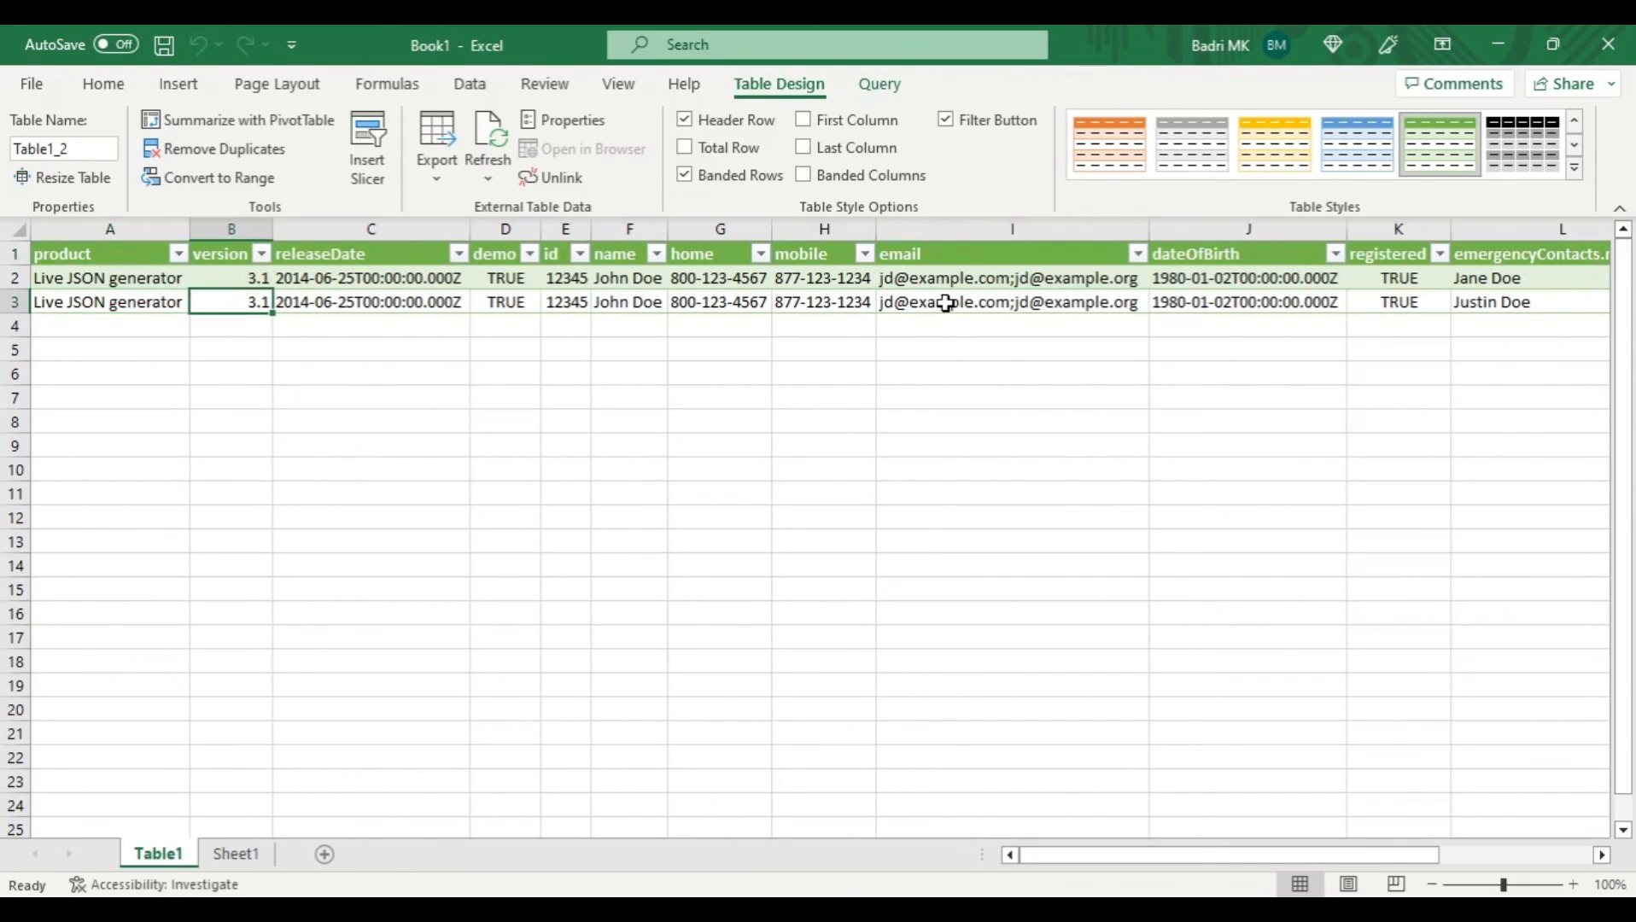
key("Right")
key("Right")
key("Right")
key("Right")
key("Right")
key("Right")
key("Right")
key("Right")
key("Right")
key("Left")
key("Left")
key("Left")
key("Left")
key("Left")
key("Left")
key("Left")
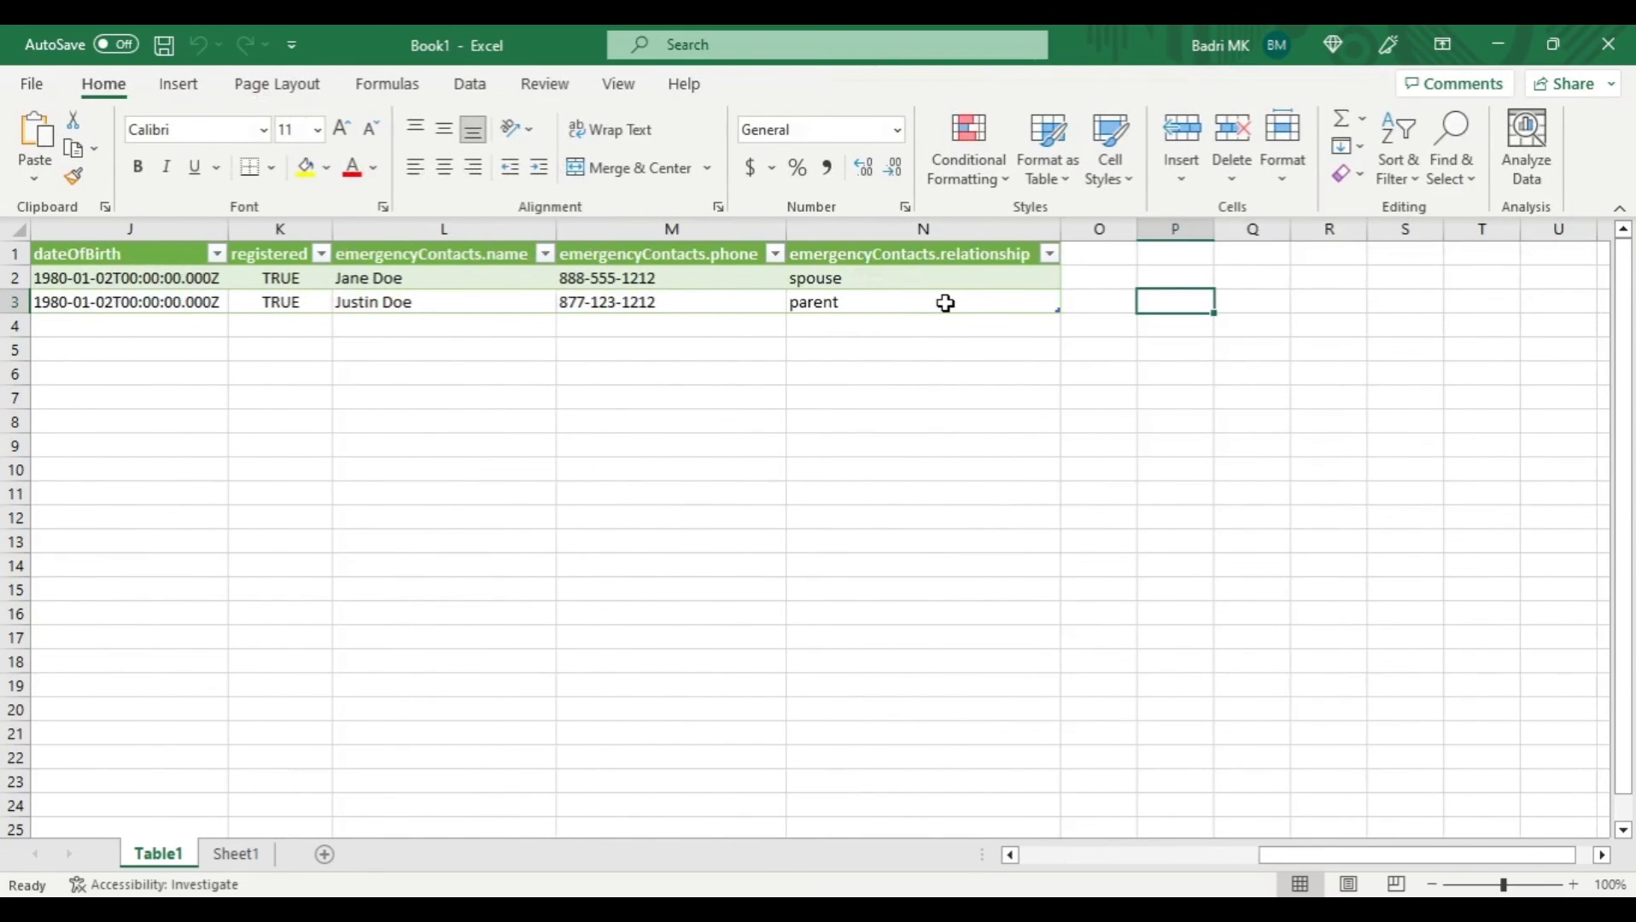
key("Left")
key("Left")
key("Left")
key("Left")
key("Left")
key("Left")
key("Left")
key("Left")
key("Left")
key("Left")
key("Left")
key("Left")
key("Left")
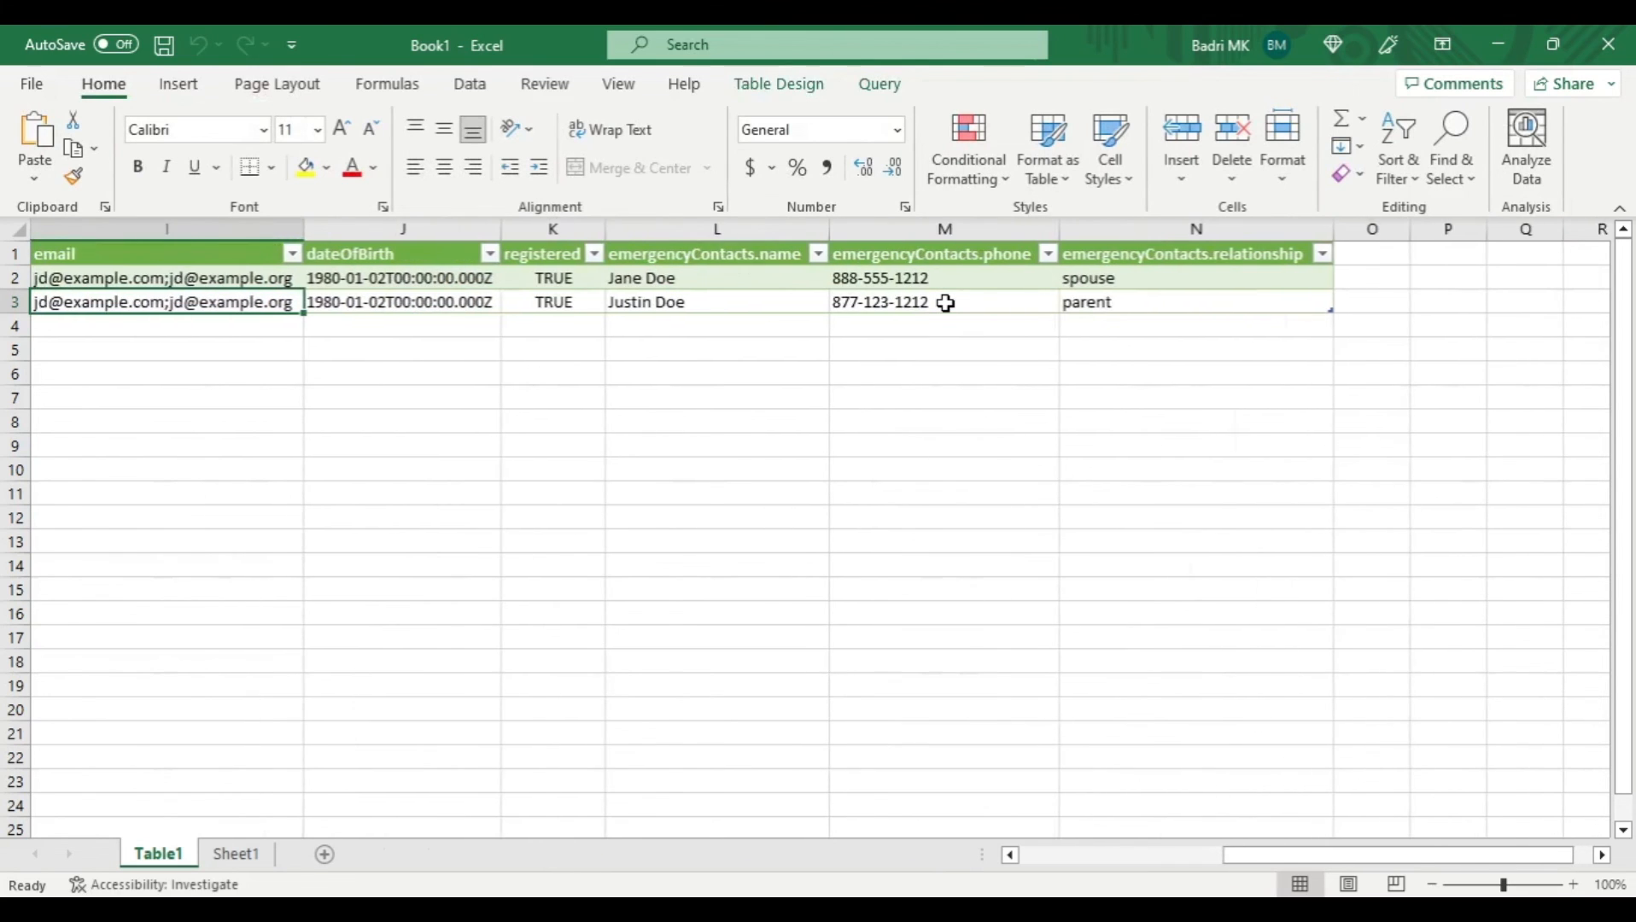